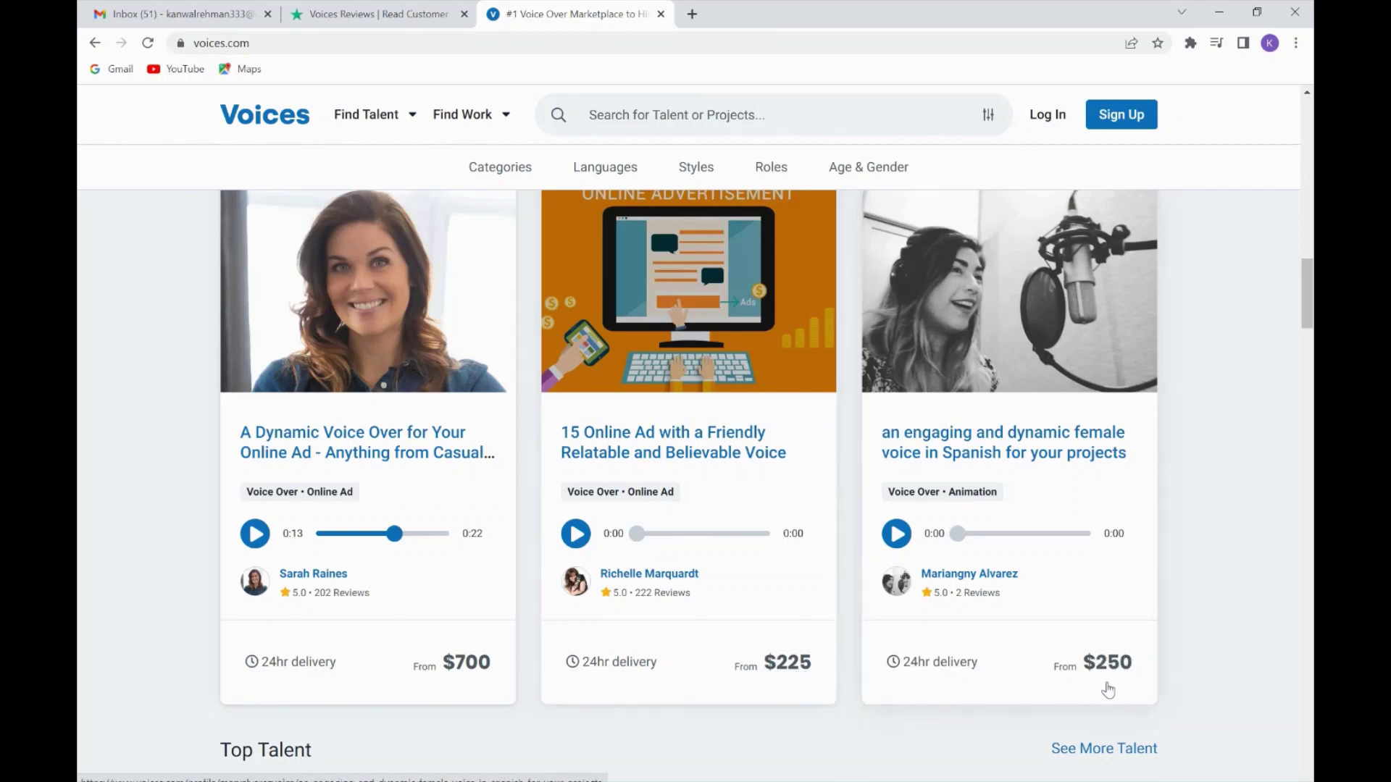
{"action": "left_click_drag", "start_coordinate": [1077, 675], "coordinate": [1179, 674]}
{"action": "left_click", "coordinate": [1180, 674]}
{"action": "left_click_drag", "start_coordinate": [896, 670], "coordinate": [972, 667]}
{"action": "left_click", "coordinate": [982, 667]}
{"action": "left_click_drag", "start_coordinate": [1308, 302], "coordinate": [1308, 360]}
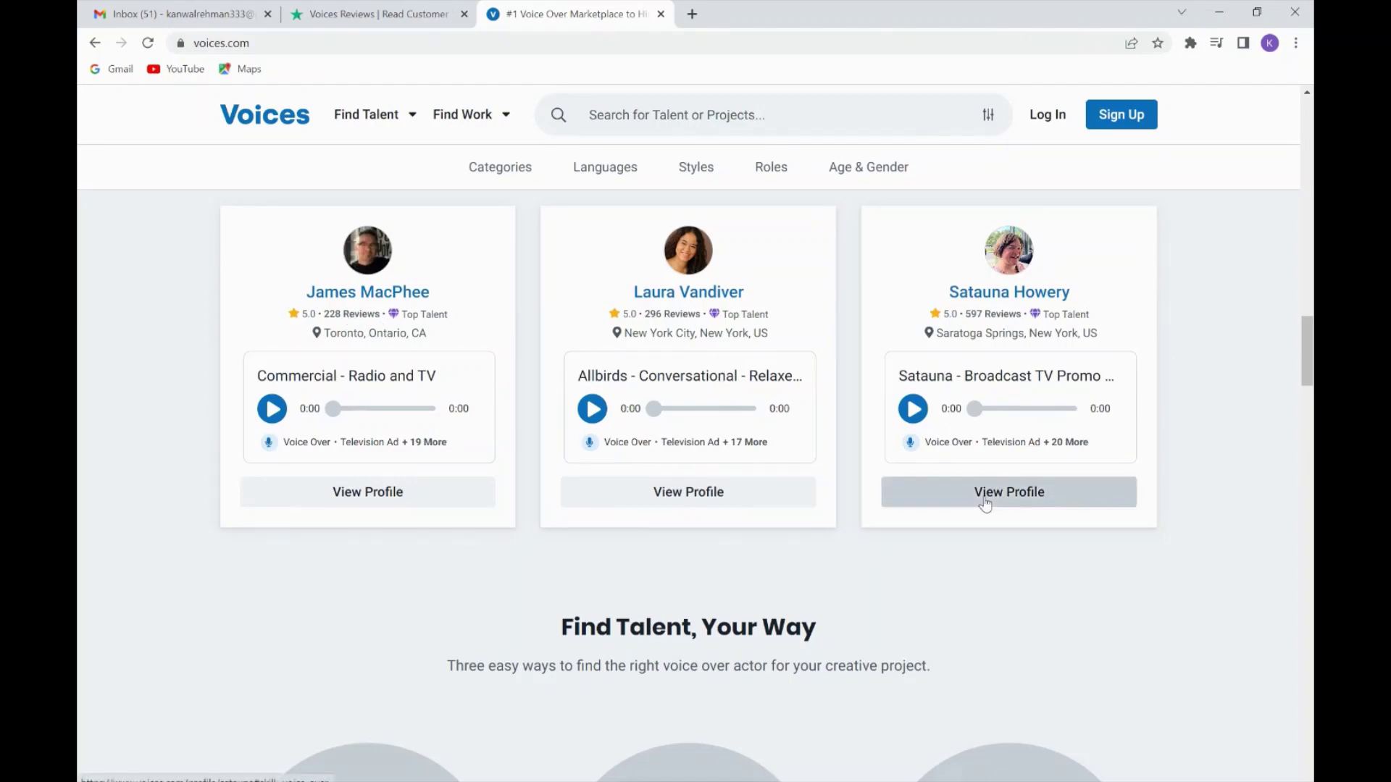
{"action": "left_click_drag", "start_coordinate": [1309, 355], "coordinate": [1309, 224]}
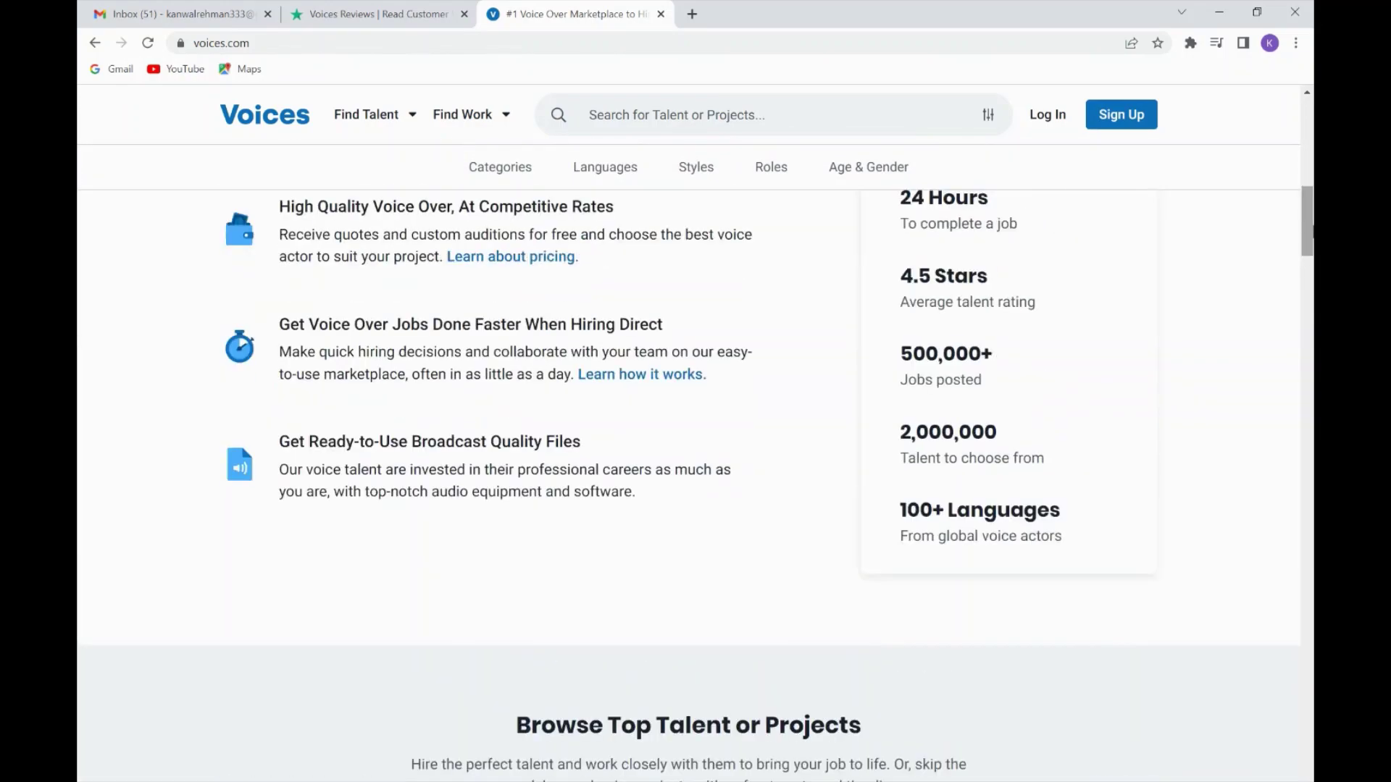
Start a new Voices.com sign-up and continue with the work email address.
{"action": "left_click", "coordinate": [1135, 117]}
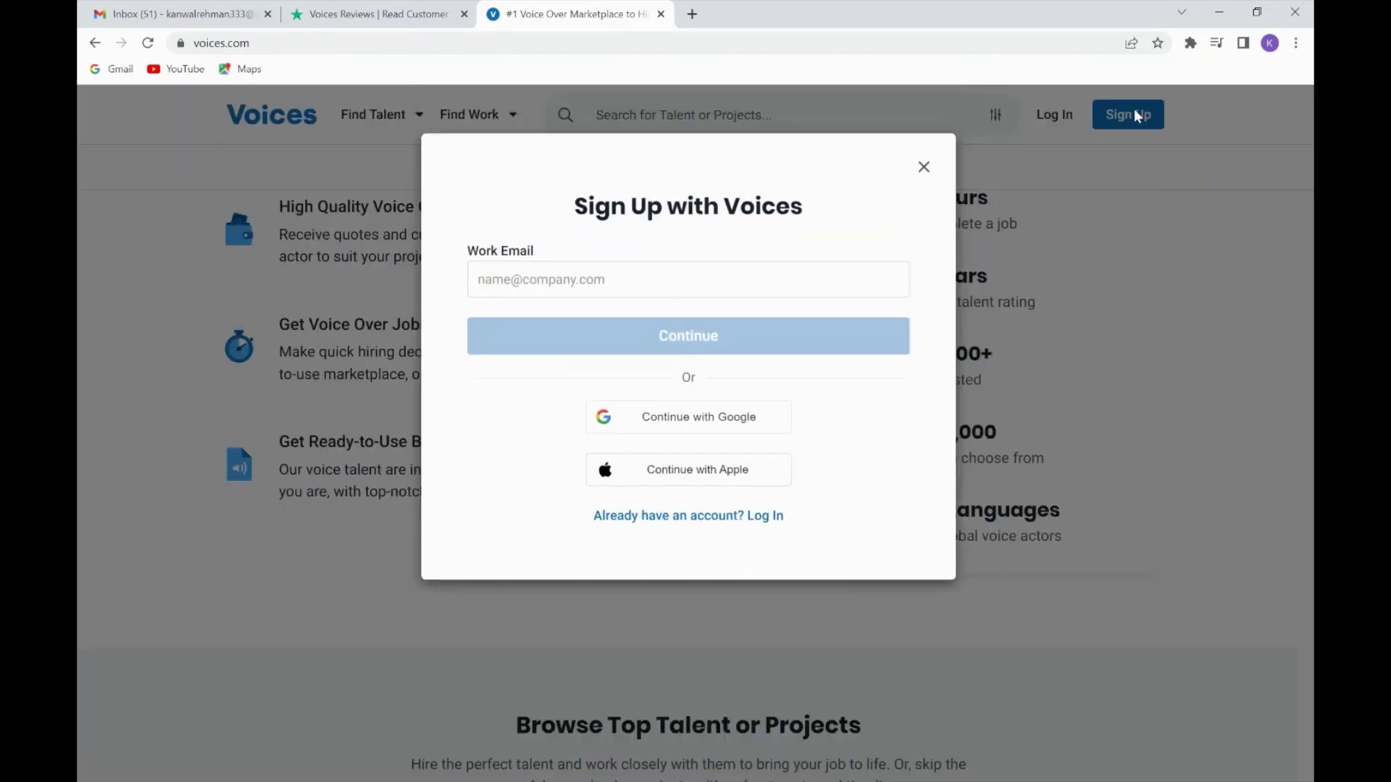
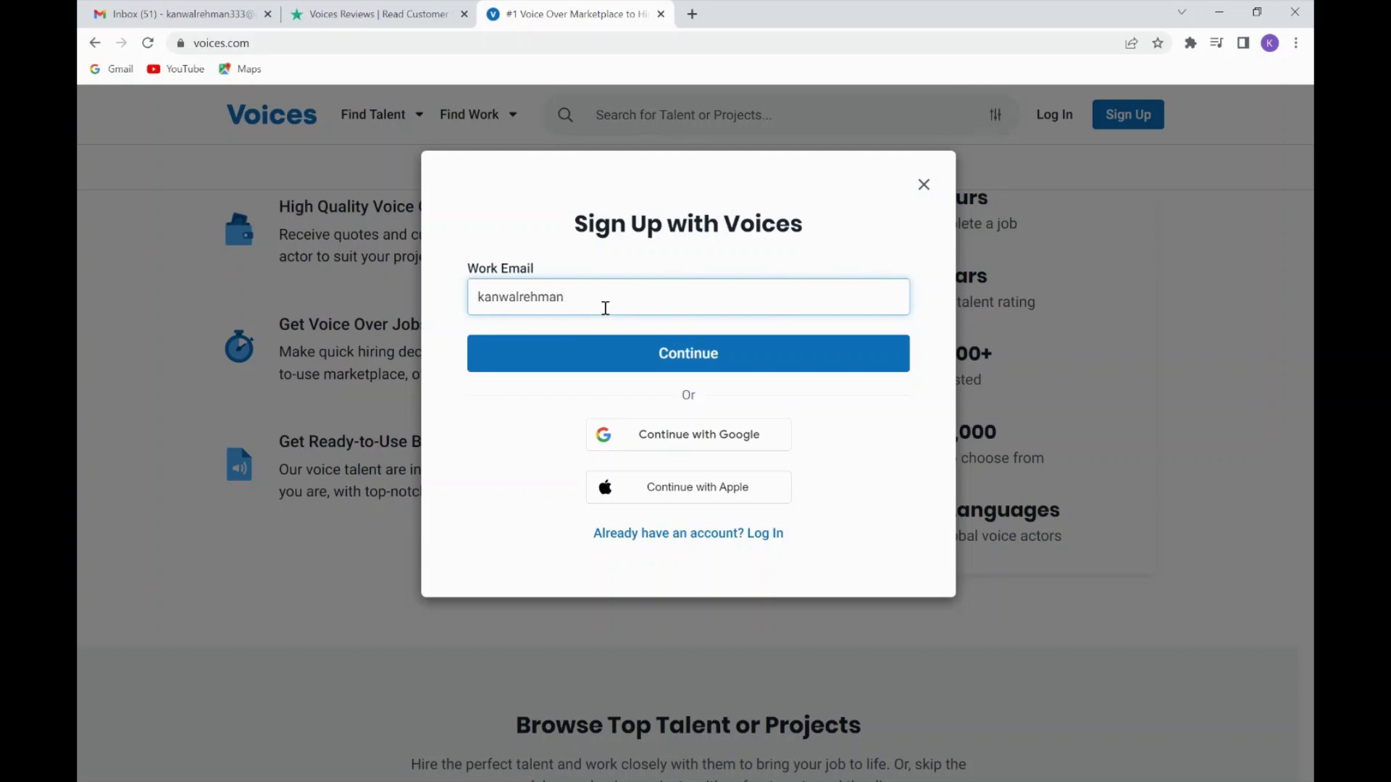
{"action": "left_click", "coordinate": [683, 360]}
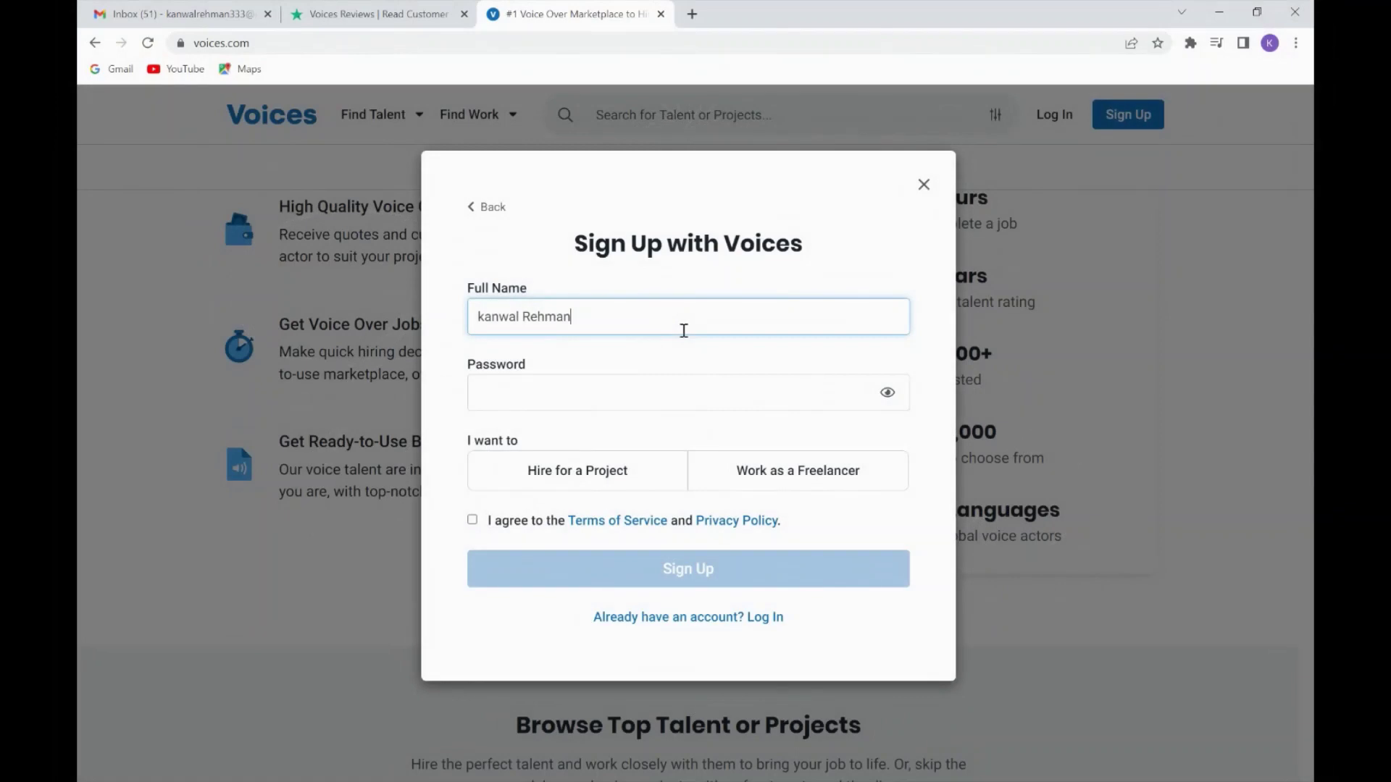
Enter the account password, join as a Freelancer, and submit the sign-up form.
{"action": "left_click", "coordinate": [643, 383]}
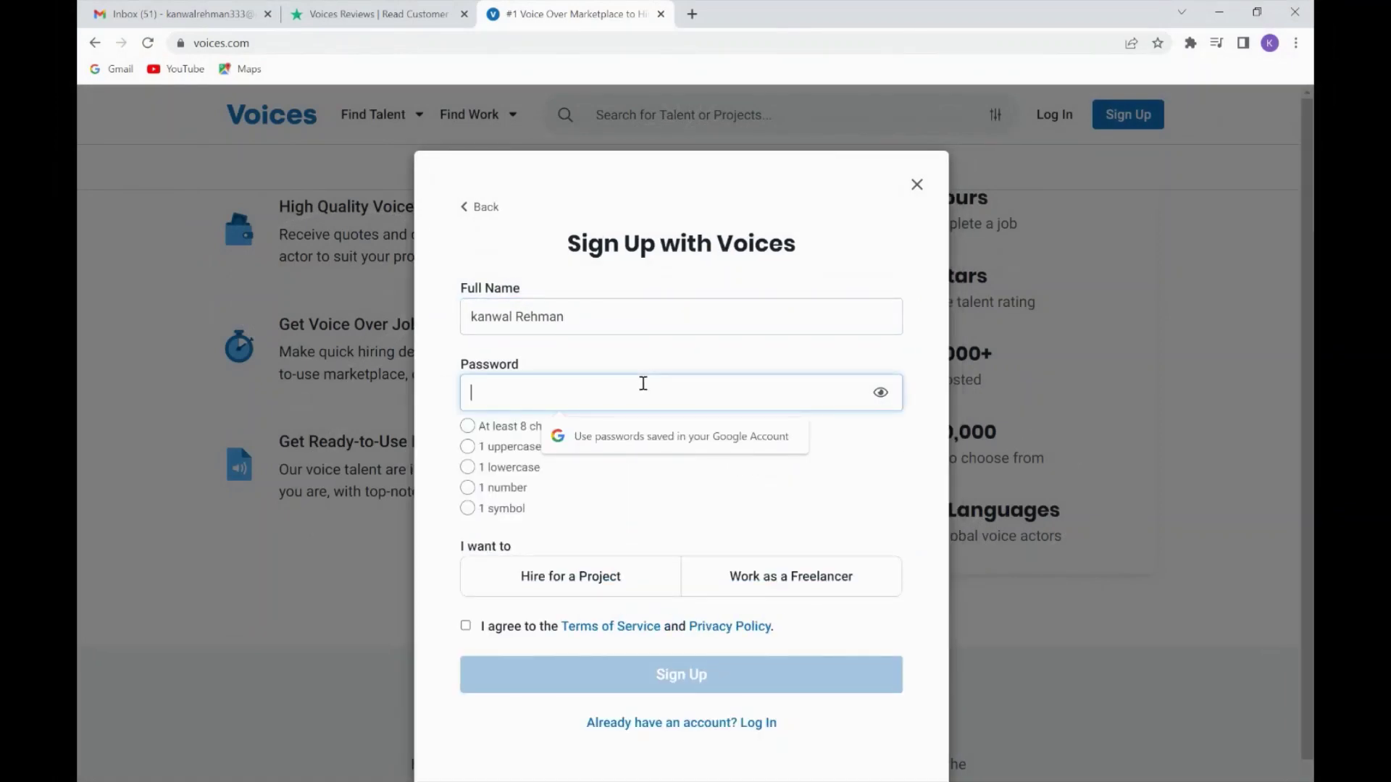
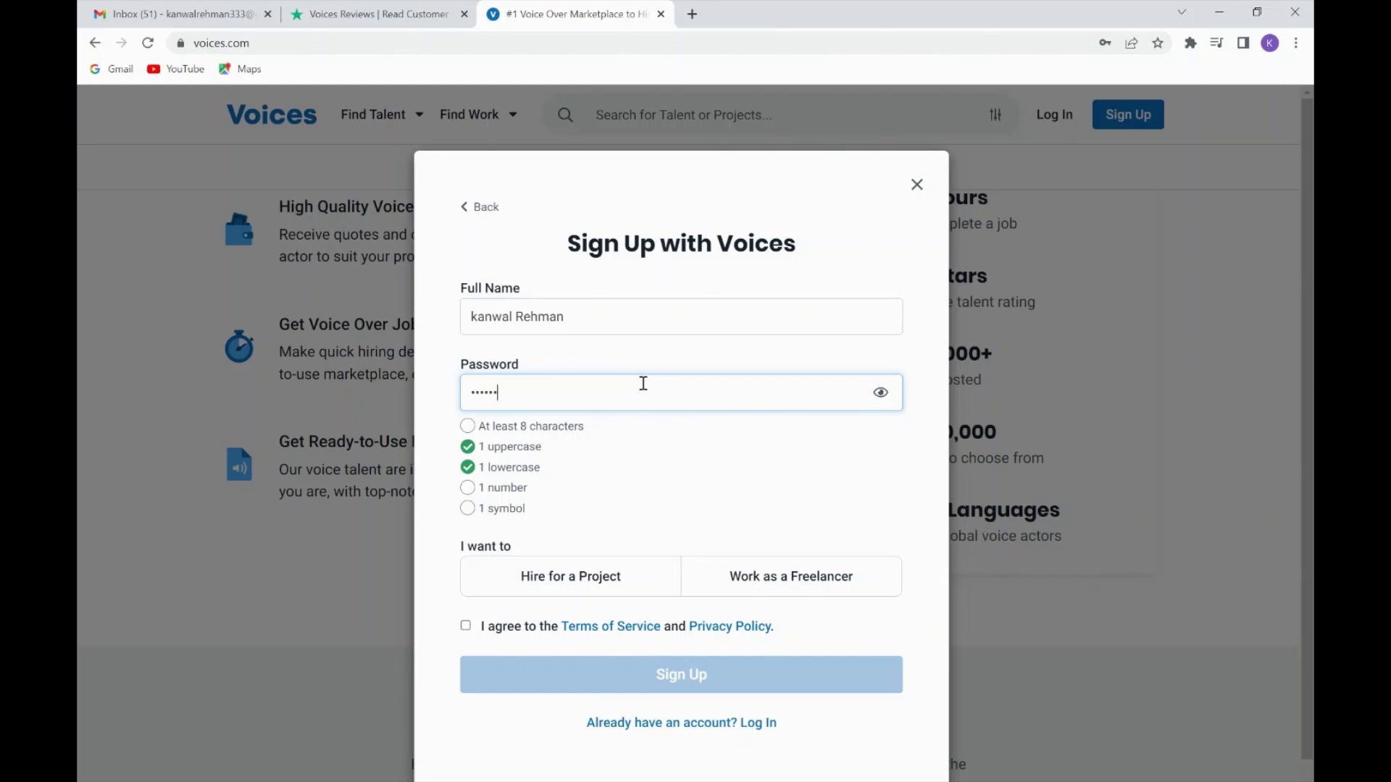
{"action": "key", "text": "ctrl+a"}
{"action": "key", "text": "BackSpace"}
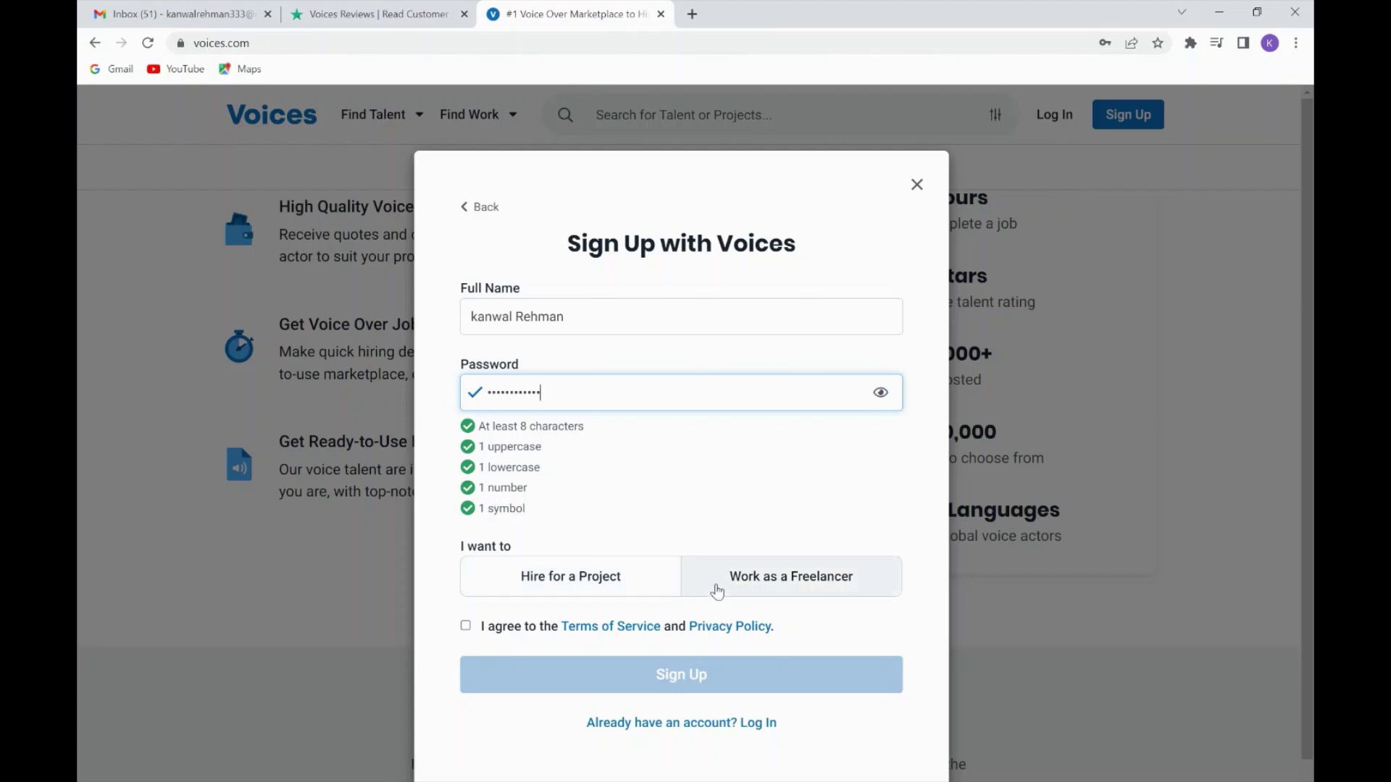
{"action": "left_click", "coordinate": [783, 576]}
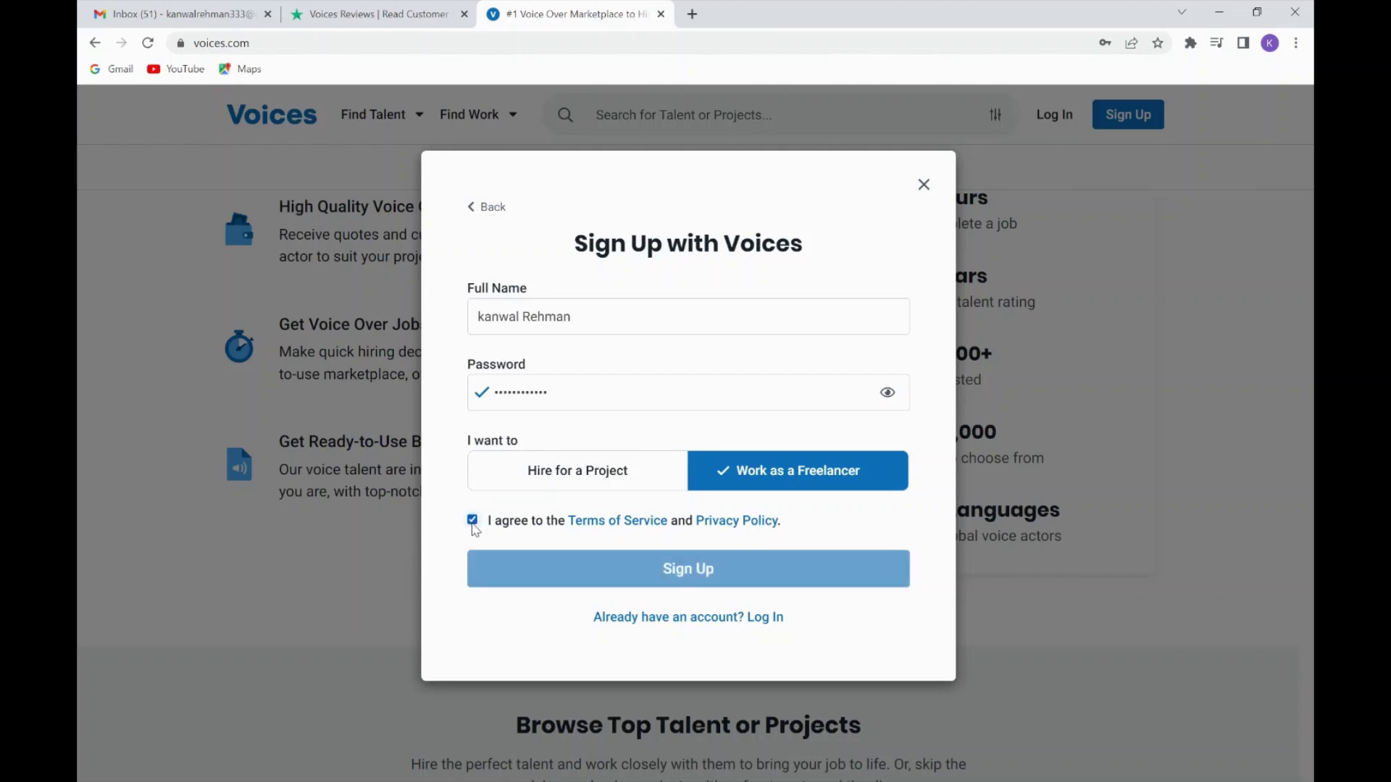
{"action": "left_click", "coordinate": [676, 571]}
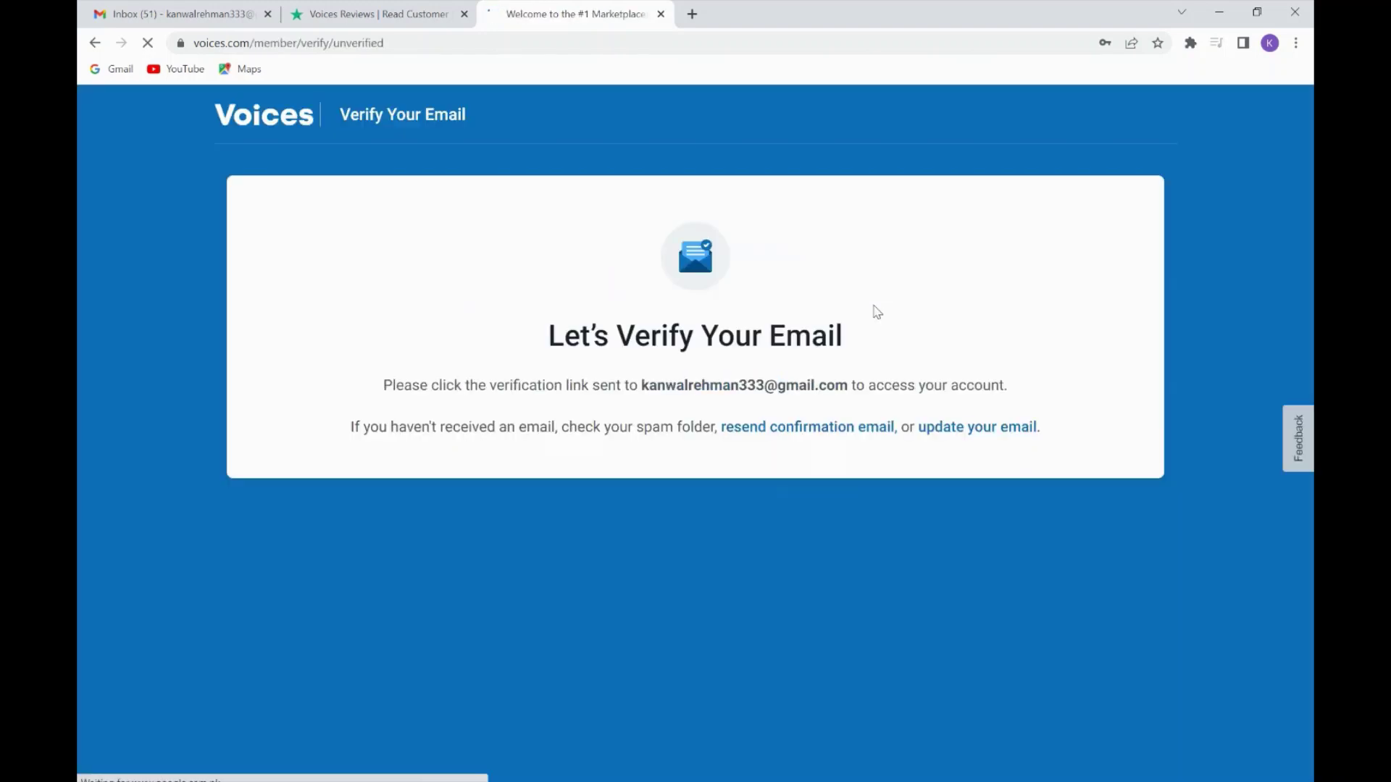
After verification, fill the mailing address from autofill and set the city to Lahore.
{"action": "left_click_drag", "start_coordinate": [386, 388], "coordinate": [776, 385]}
{"action": "left_click", "coordinate": [774, 378]}
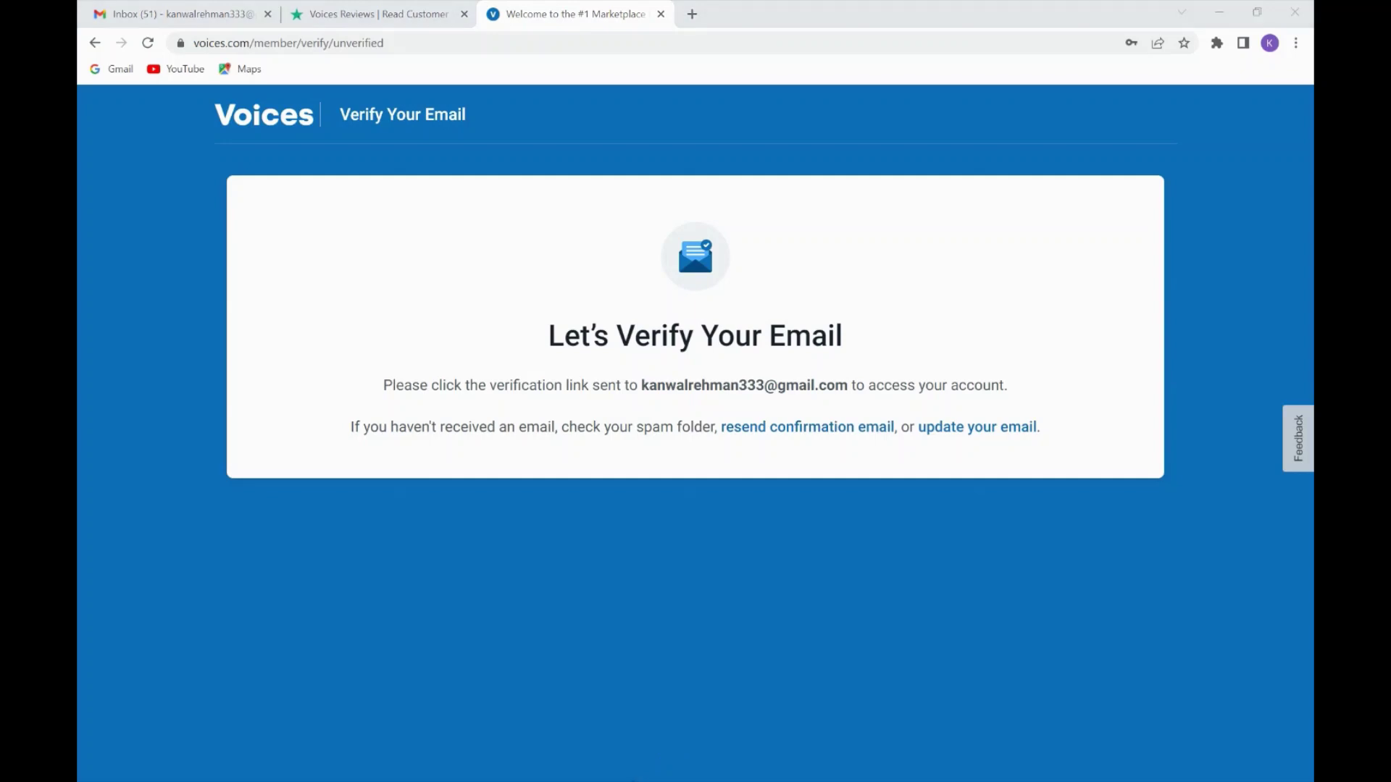
{"action": "left_click", "coordinate": [605, 683]}
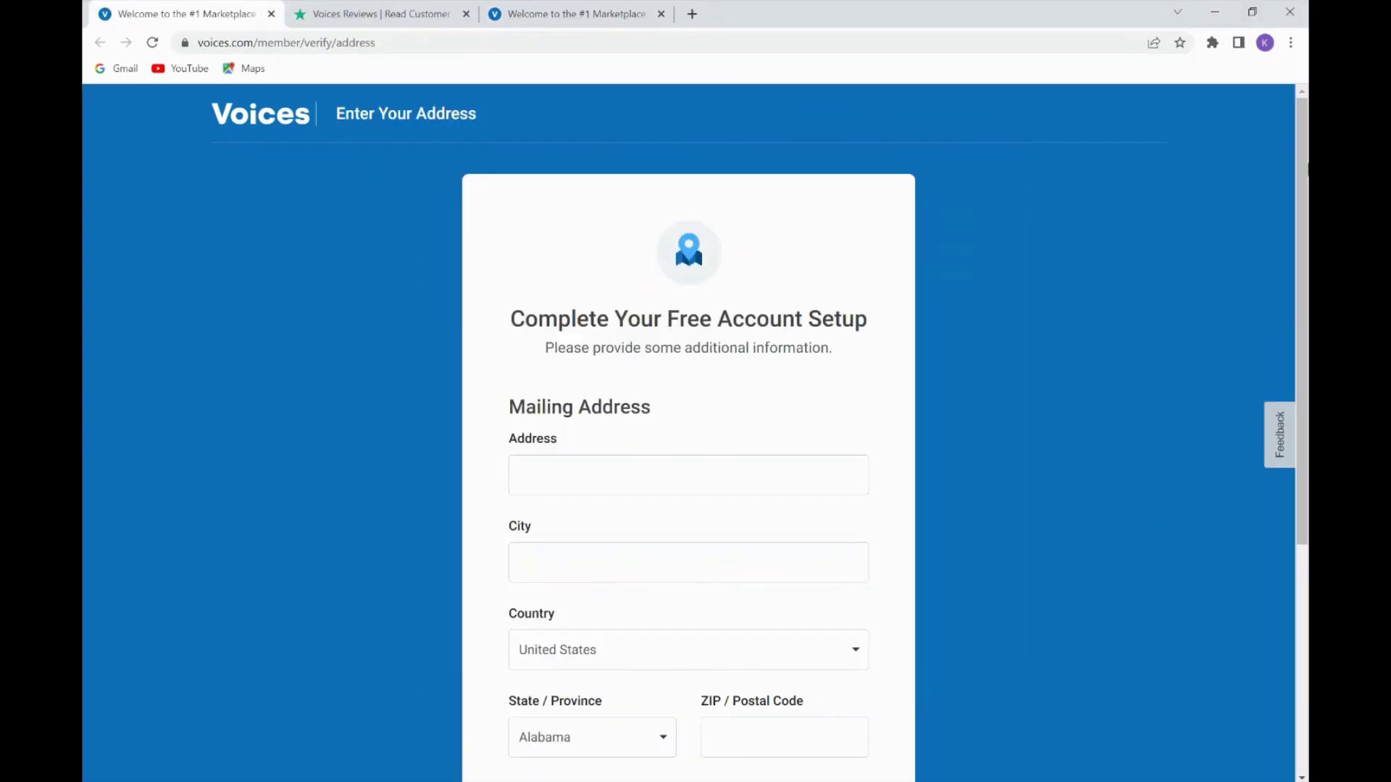
{"action": "scroll", "coordinate": [542, 243], "scroll_direction": "down", "scroll_amount": 2}
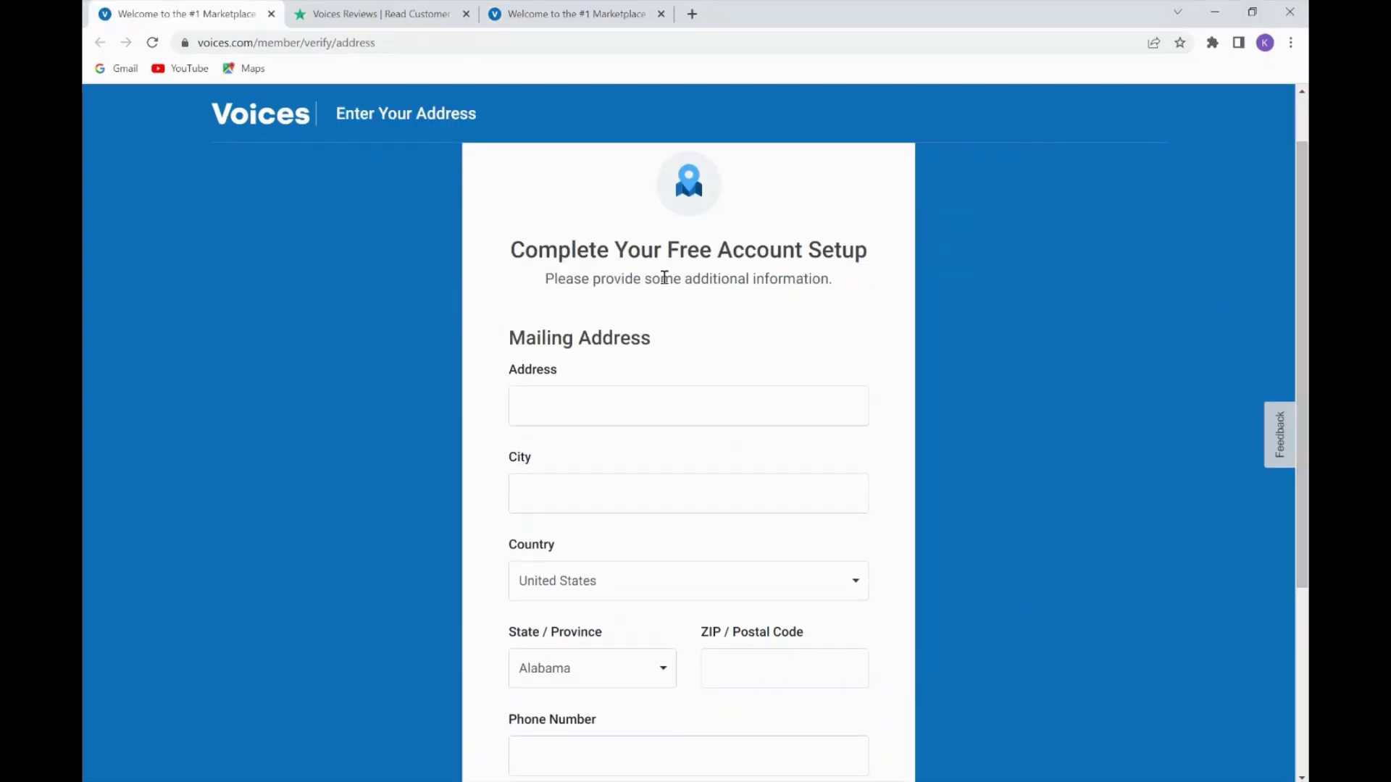
{"action": "left_click_drag", "start_coordinate": [1302, 186], "coordinate": [1303, 233]}
{"action": "left_click", "coordinate": [671, 327]}
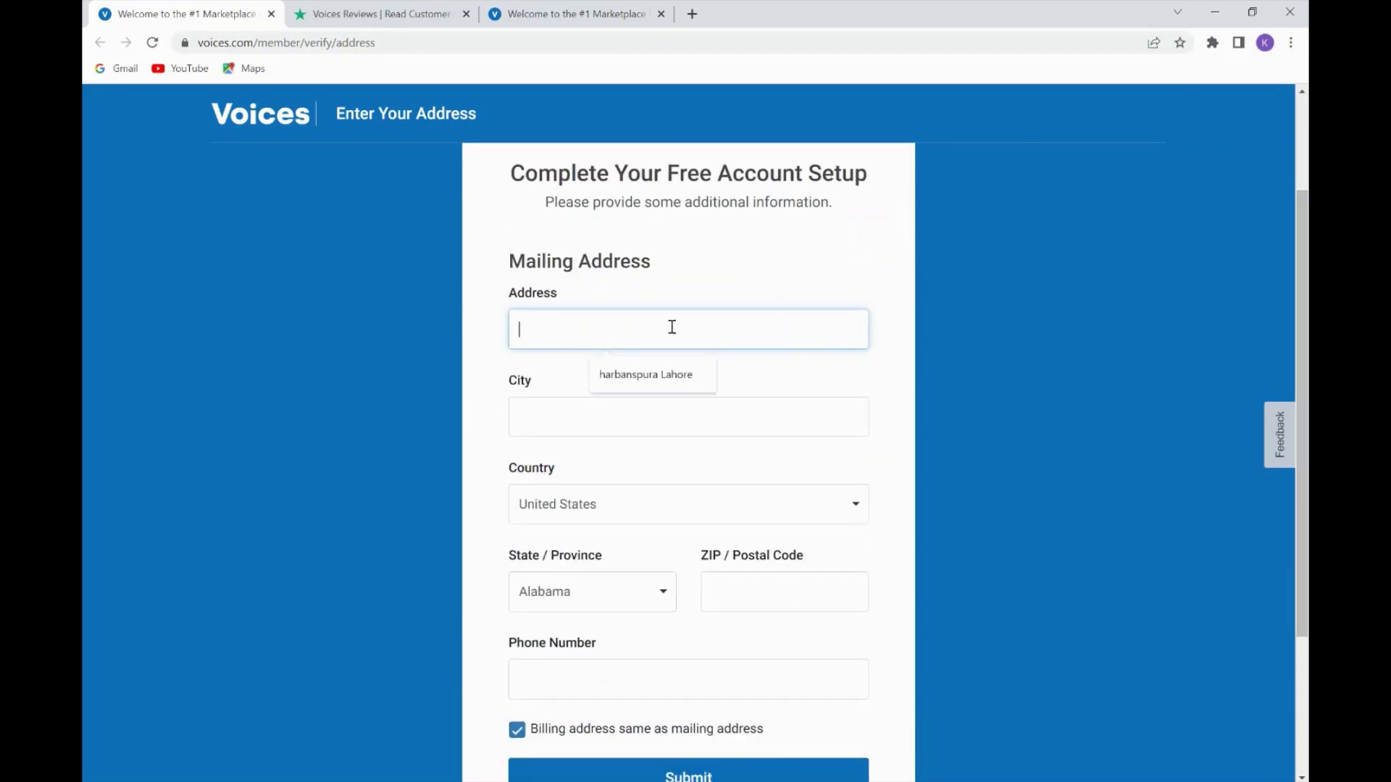
{"action": "left_click", "coordinate": [645, 371]}
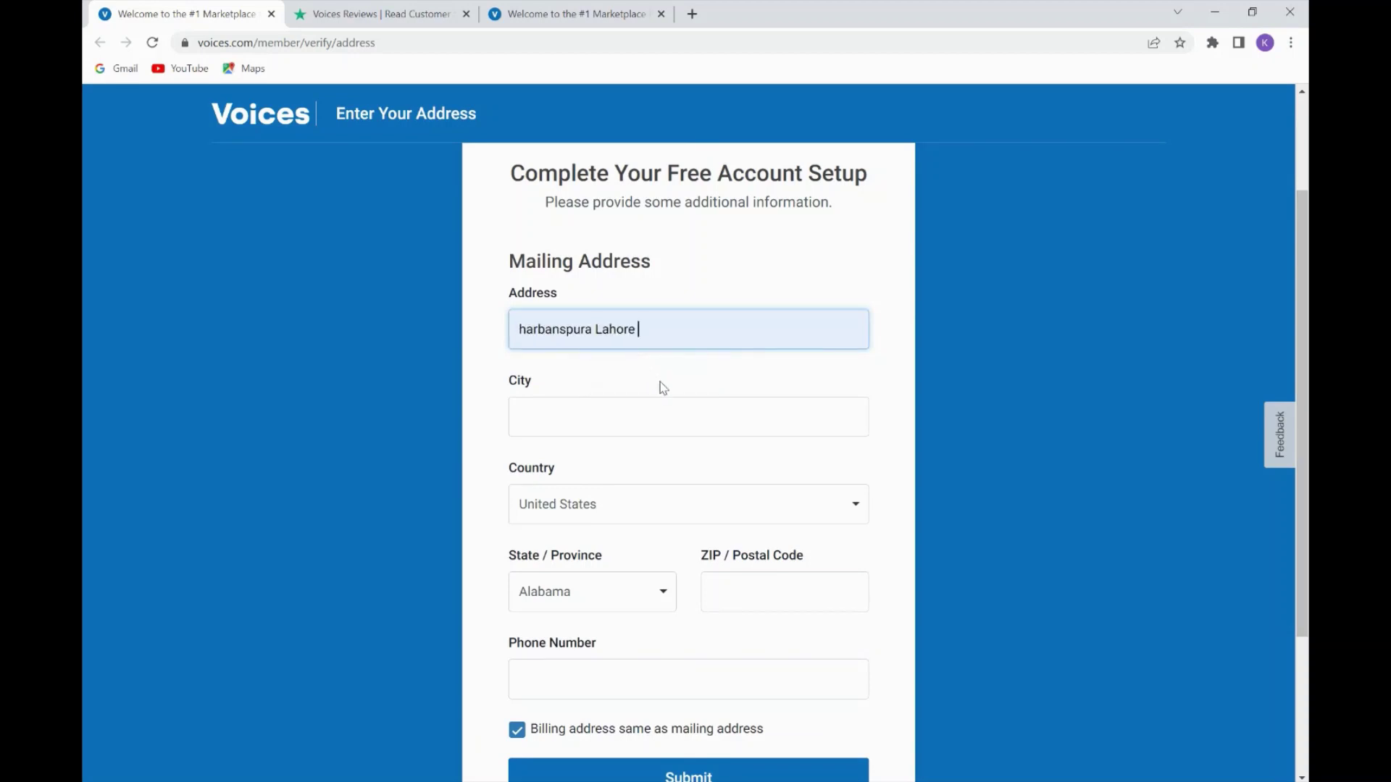
{"action": "left_click", "coordinate": [615, 406]}
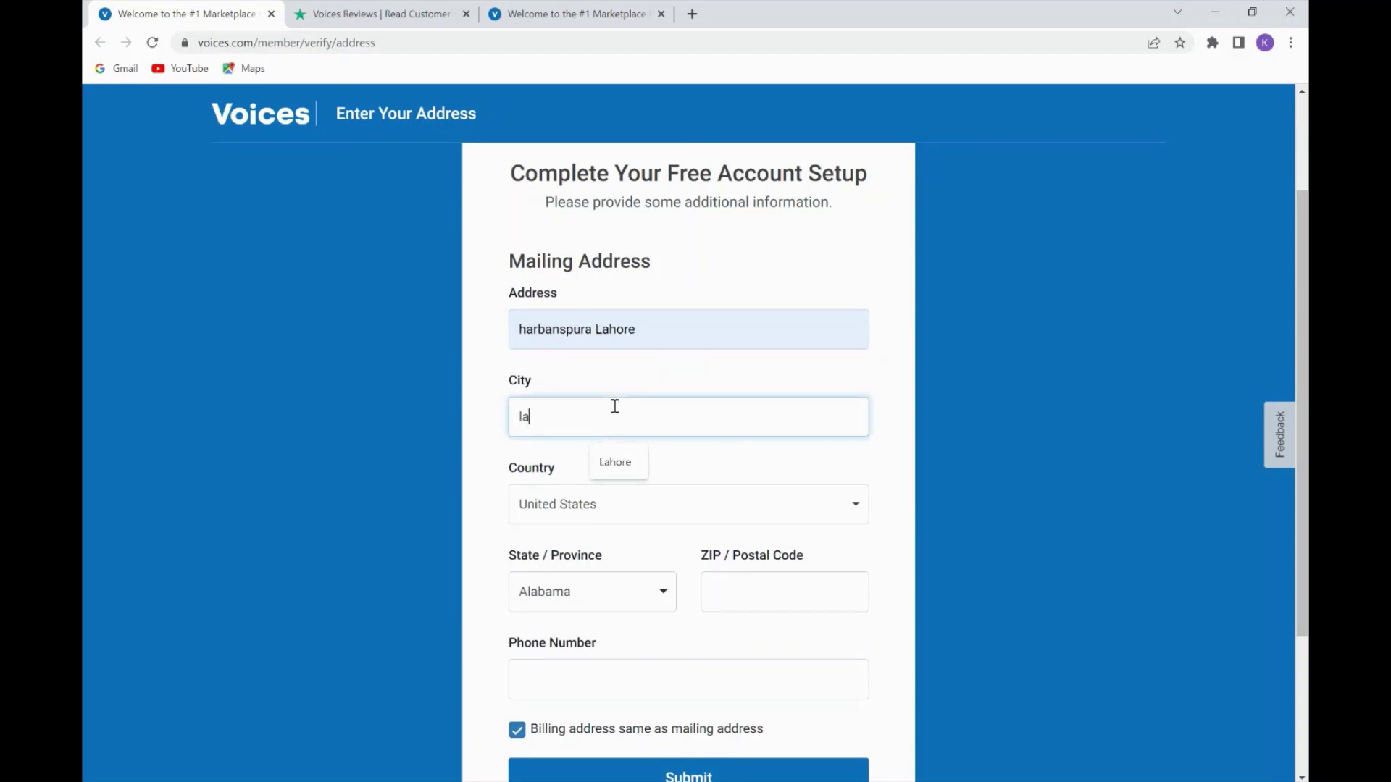
{"action": "type", "text": "la"}
{"action": "left_click", "coordinate": [615, 462]}
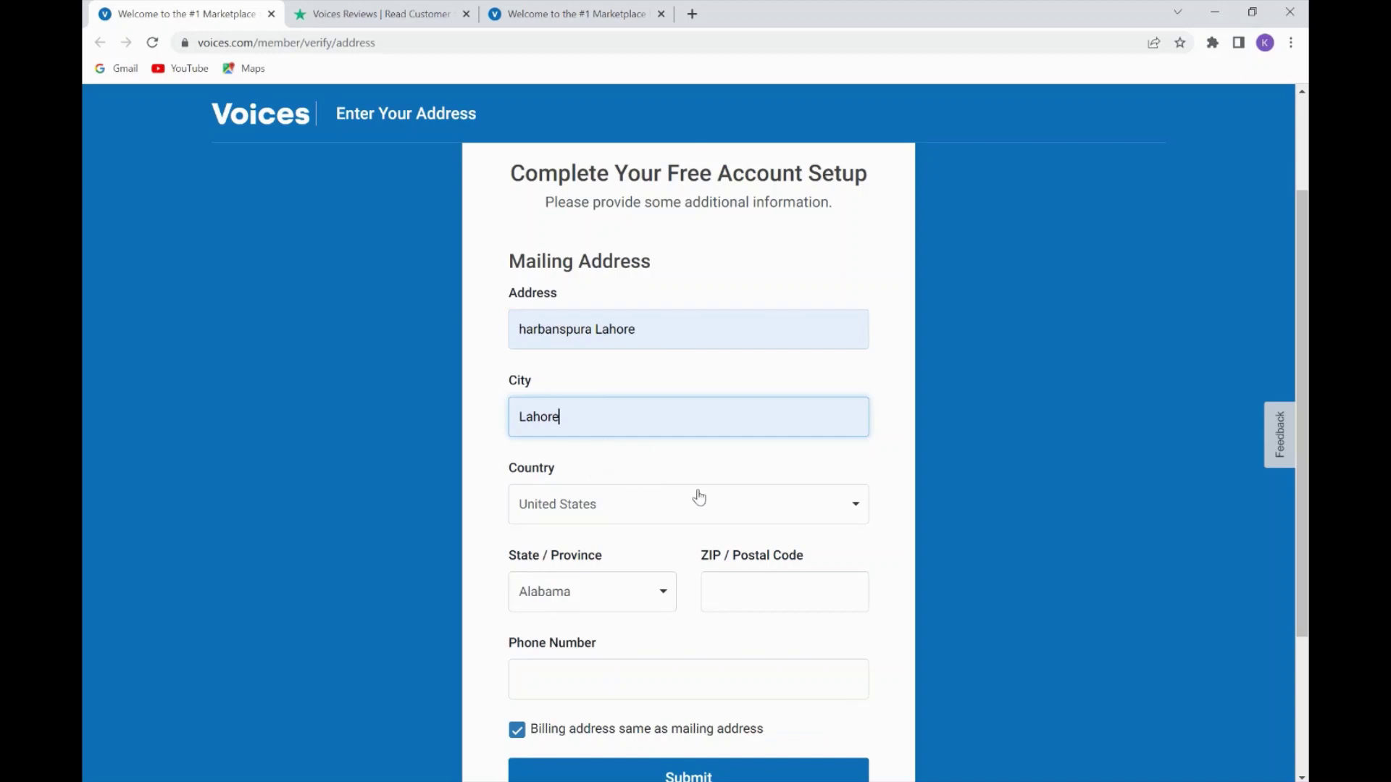
Set country to Pakistan, province to Punjab, and postal code 54950.
{"action": "left_click", "coordinate": [785, 503]}
{"action": "scroll", "coordinate": [878, 389], "scroll_direction": "down", "scroll_amount": 2}
{"action": "left_click_drag", "start_coordinate": [856, 466], "coordinate": [866, 608]}
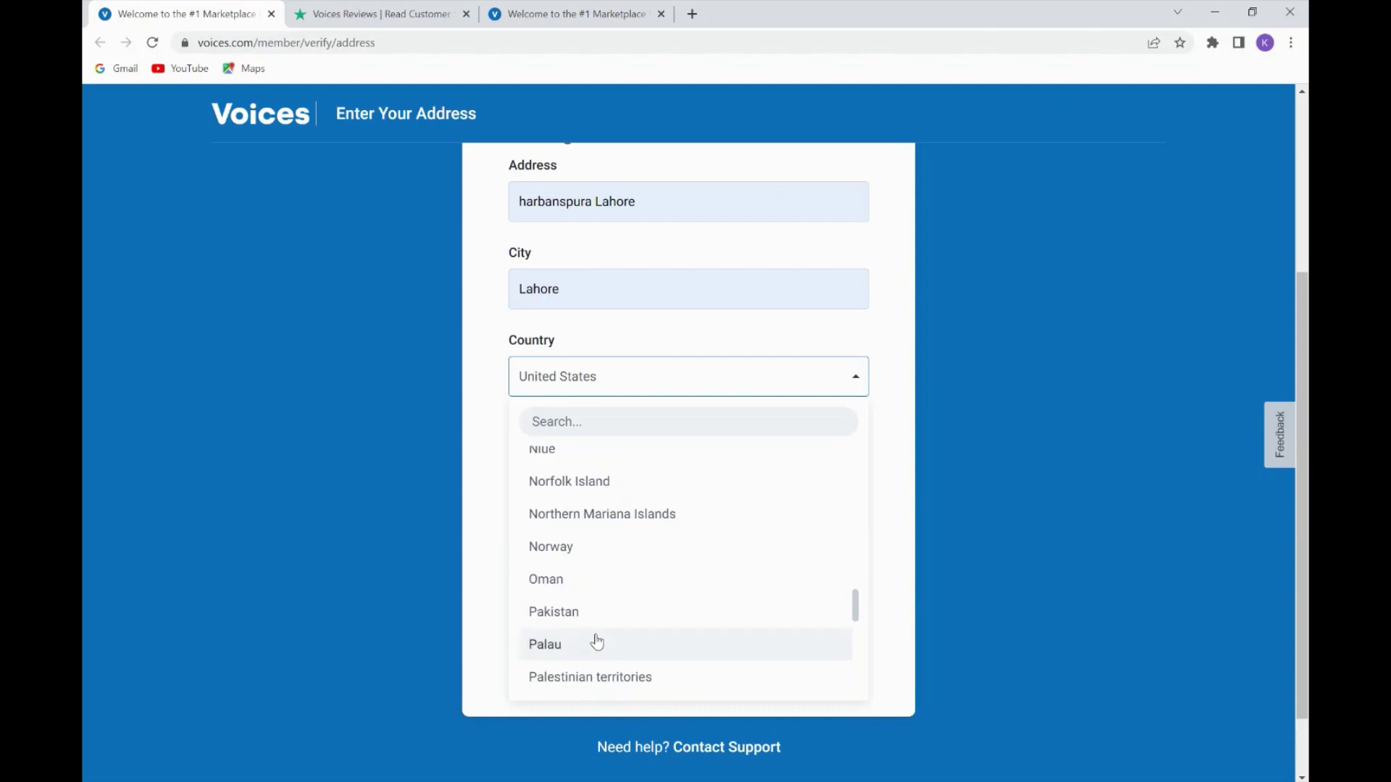
{"action": "left_click", "coordinate": [630, 627]}
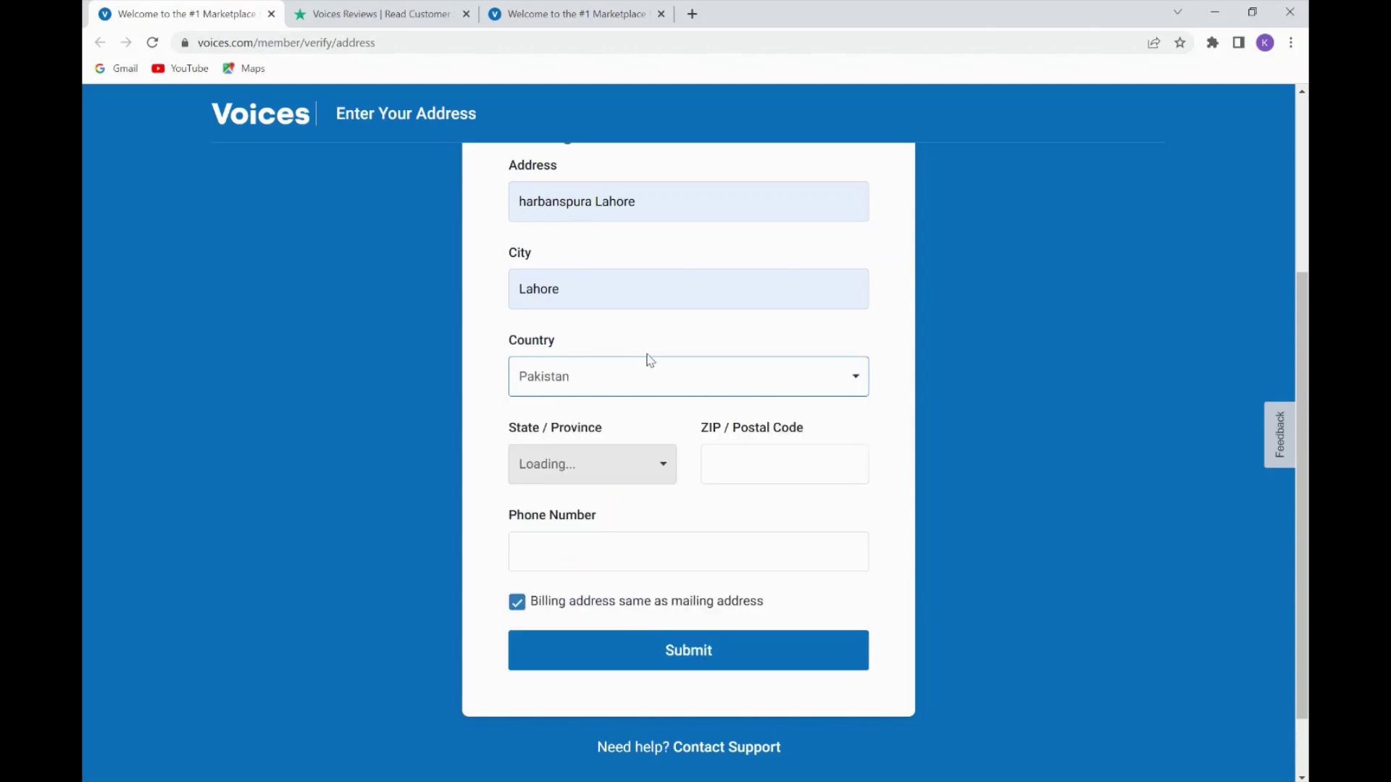
{"action": "left_click", "coordinate": [649, 459]}
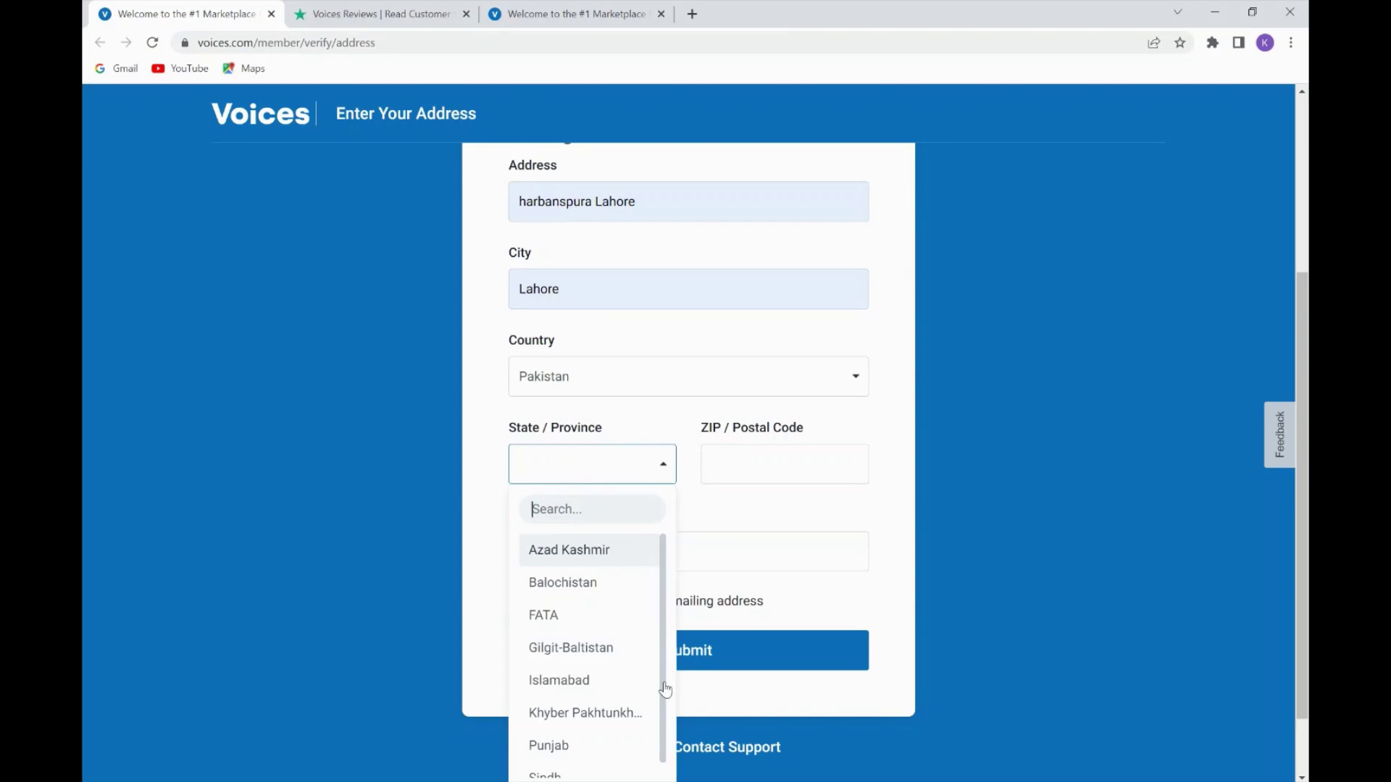
{"action": "left_click", "coordinate": [589, 746]}
{"action": "left_click", "coordinate": [746, 456]}
{"action": "type", "text": "54950"}
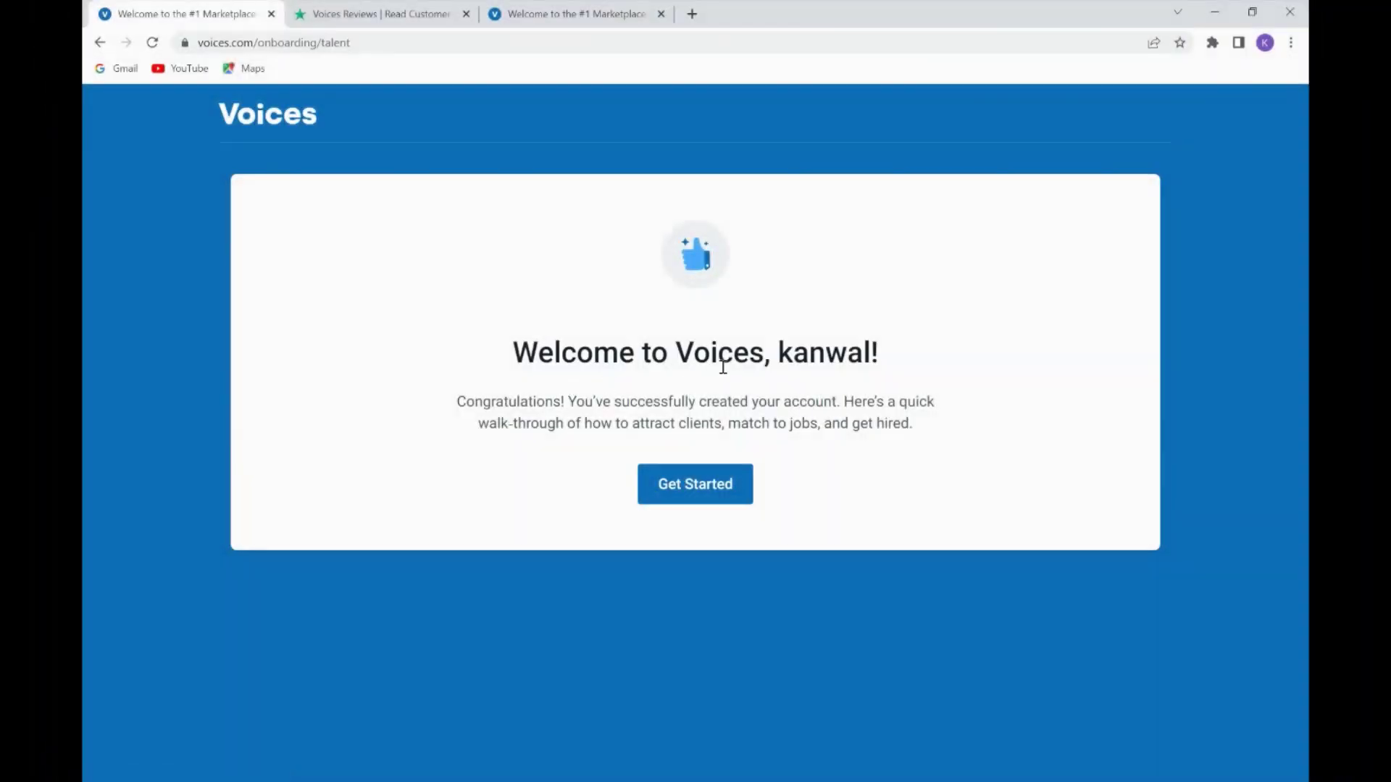
Begin the profile onboarding and step through the intro pages to the categories step.
{"action": "left_click", "coordinate": [733, 482]}
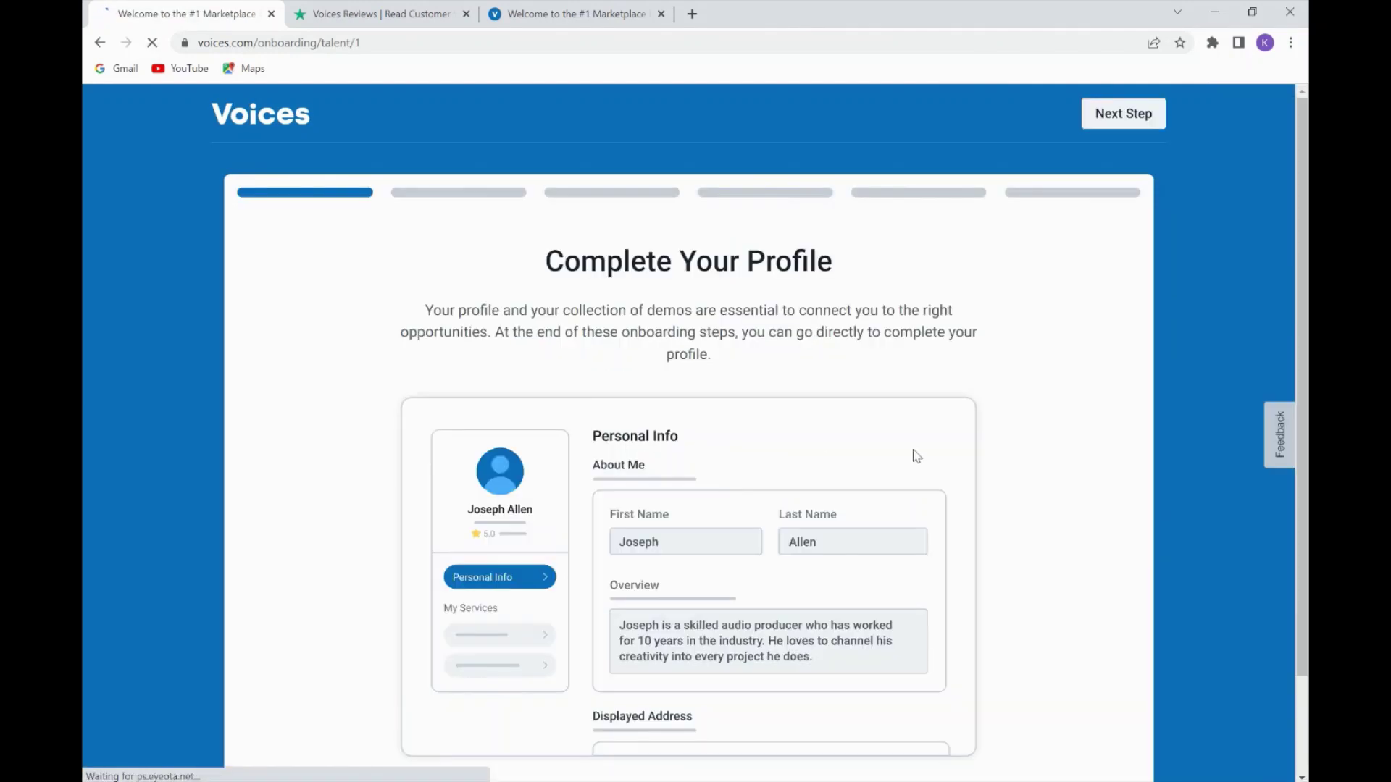
{"action": "scroll", "coordinate": [1306, 380], "scroll_direction": "down", "scroll_amount": 2}
{"action": "scroll", "coordinate": [1307, 380], "scroll_direction": "up", "scroll_amount": 2}
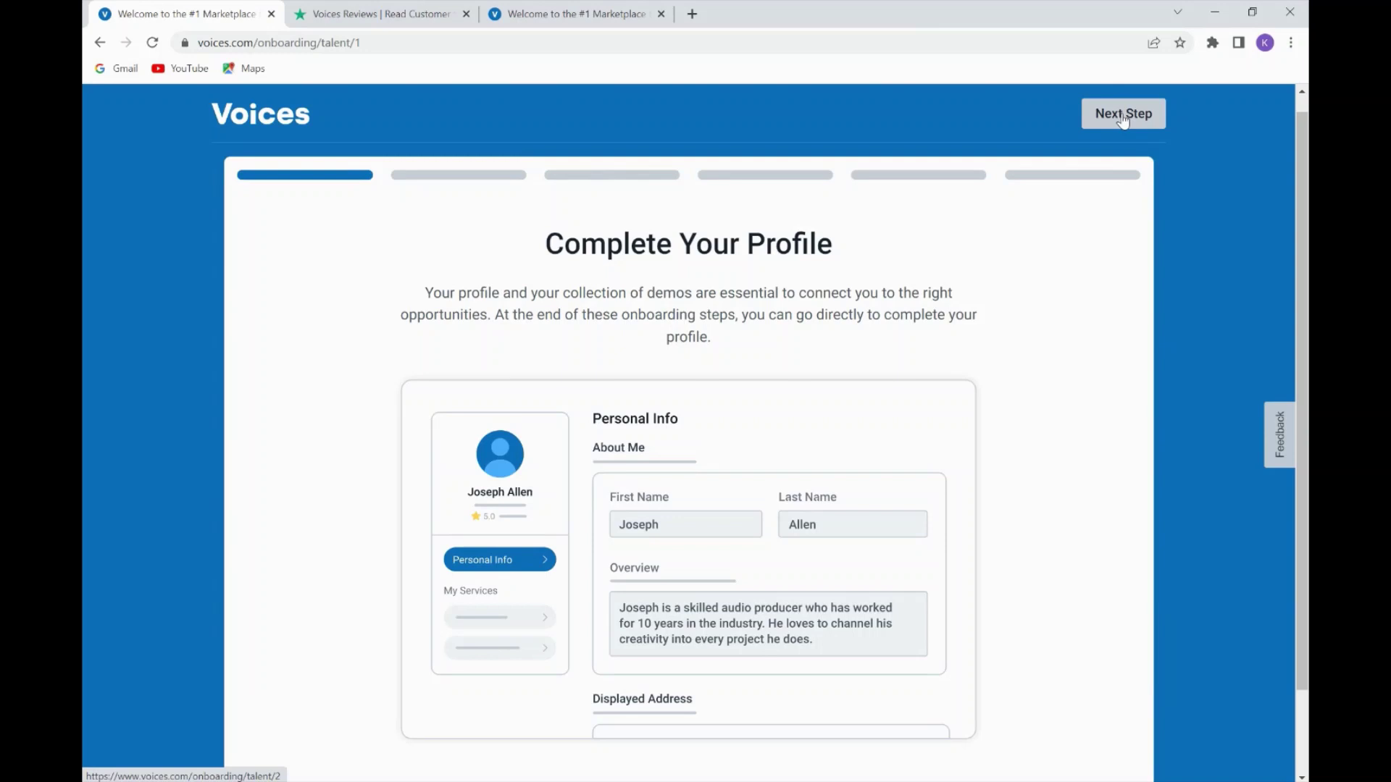
{"action": "left_click", "coordinate": [1122, 116]}
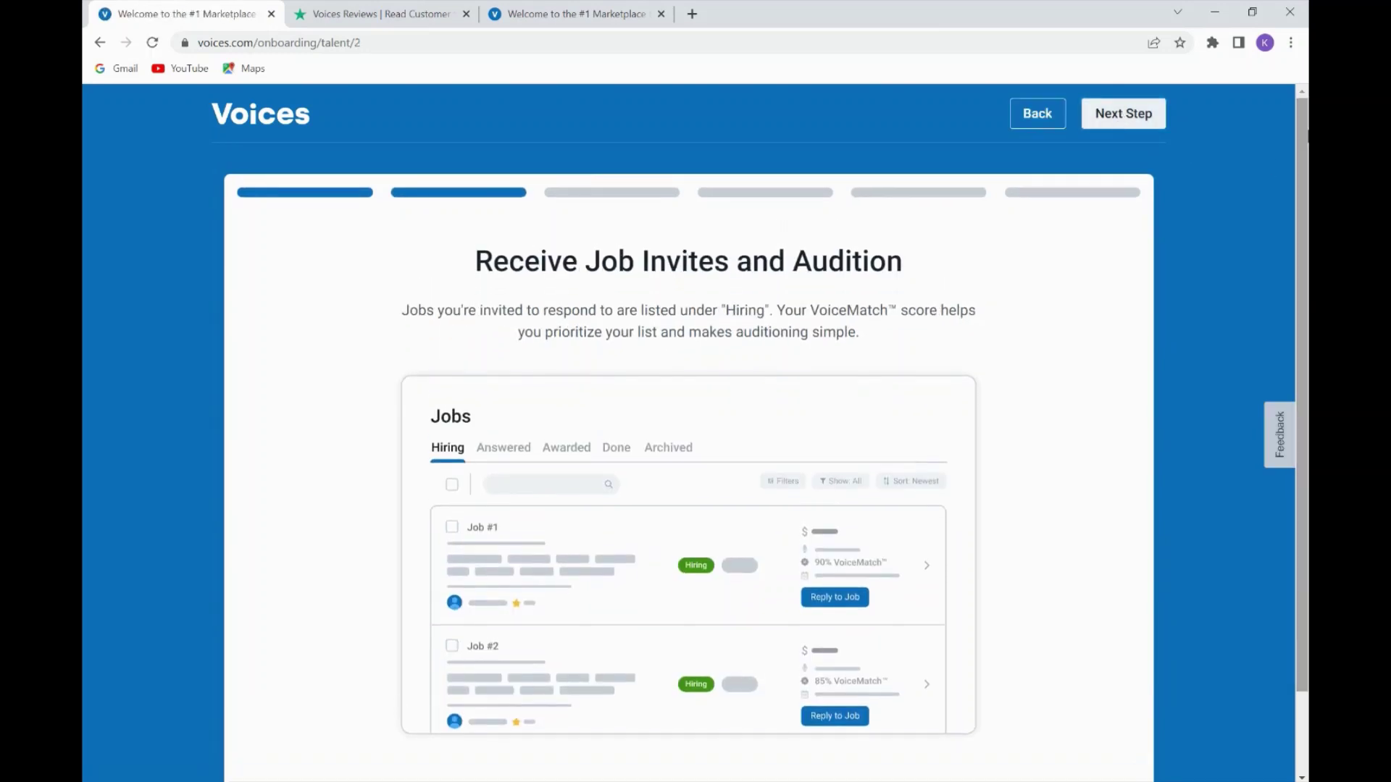
{"action": "left_click", "coordinate": [1138, 113]}
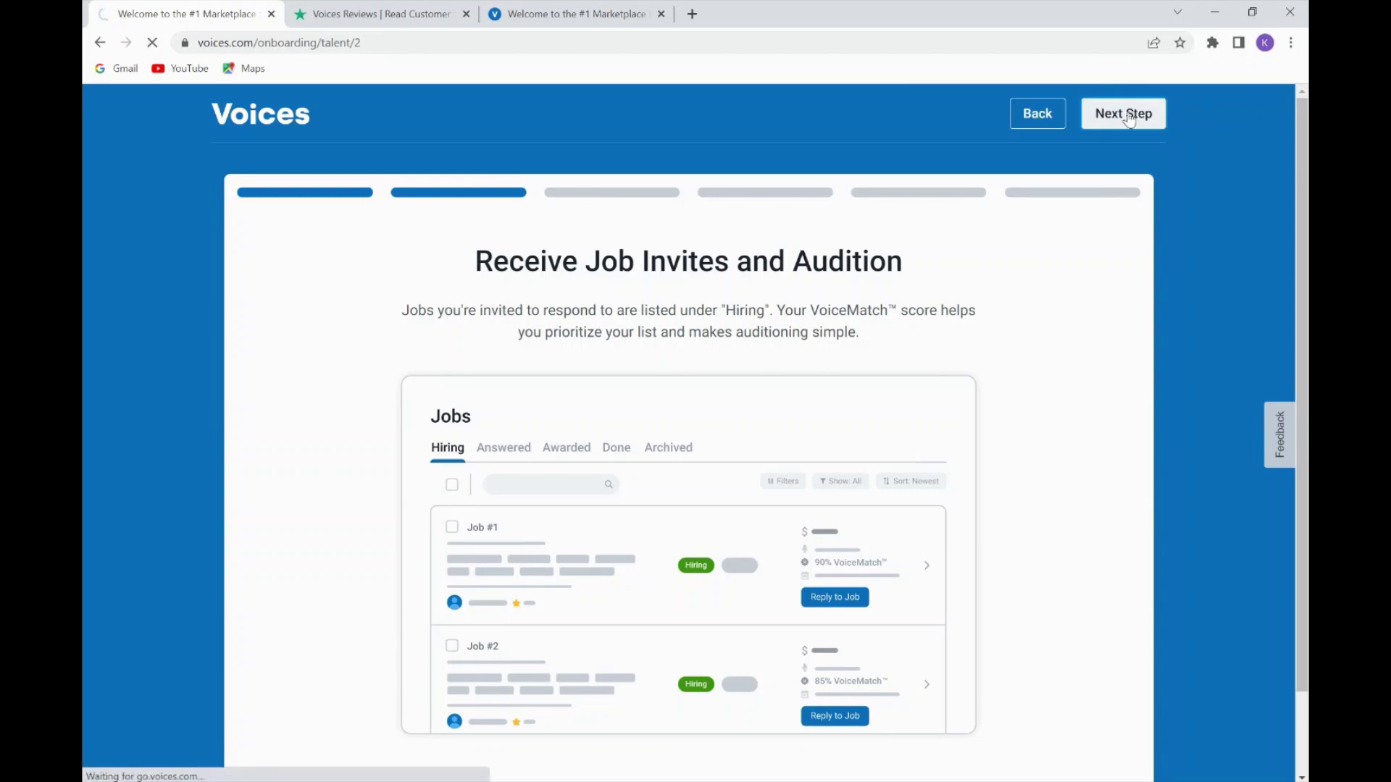
{"action": "left_click", "coordinate": [1128, 119]}
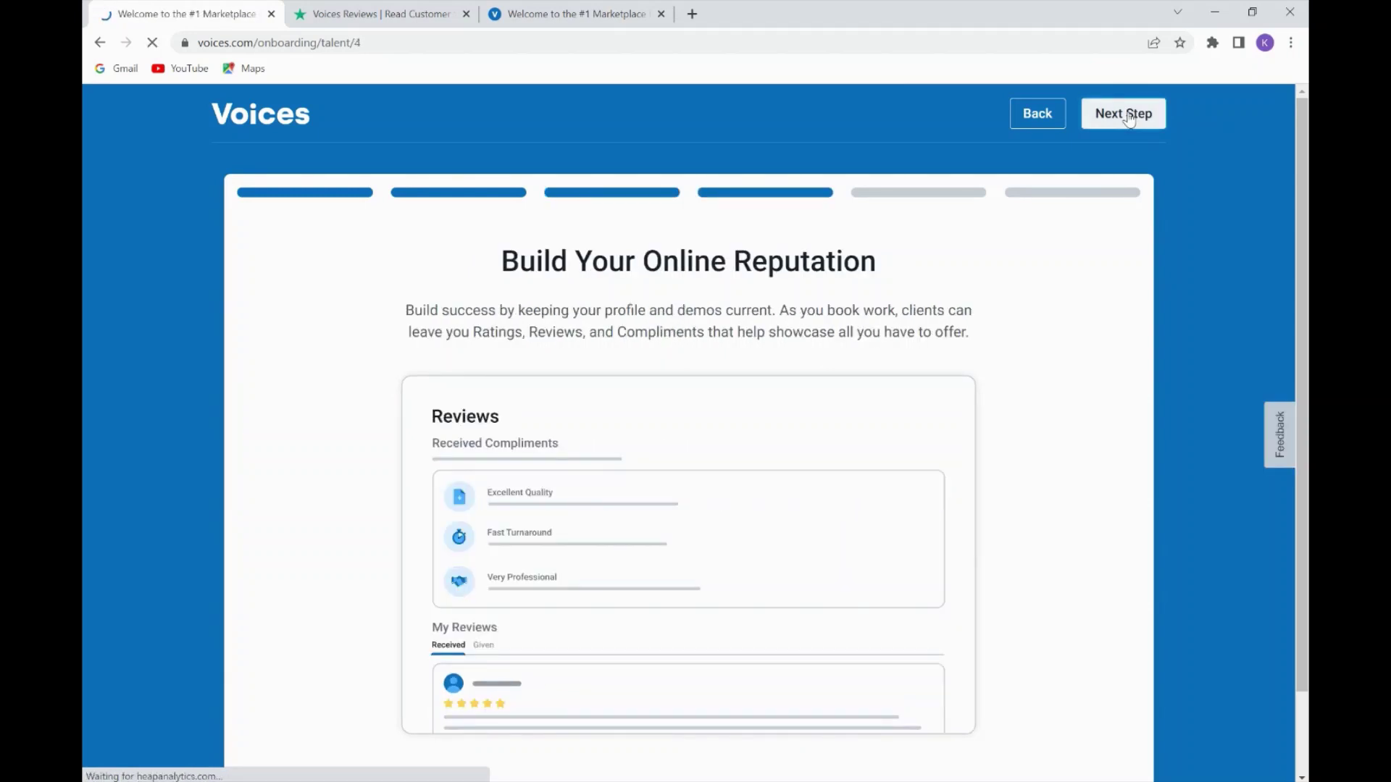
{"action": "left_click", "coordinate": [1128, 119]}
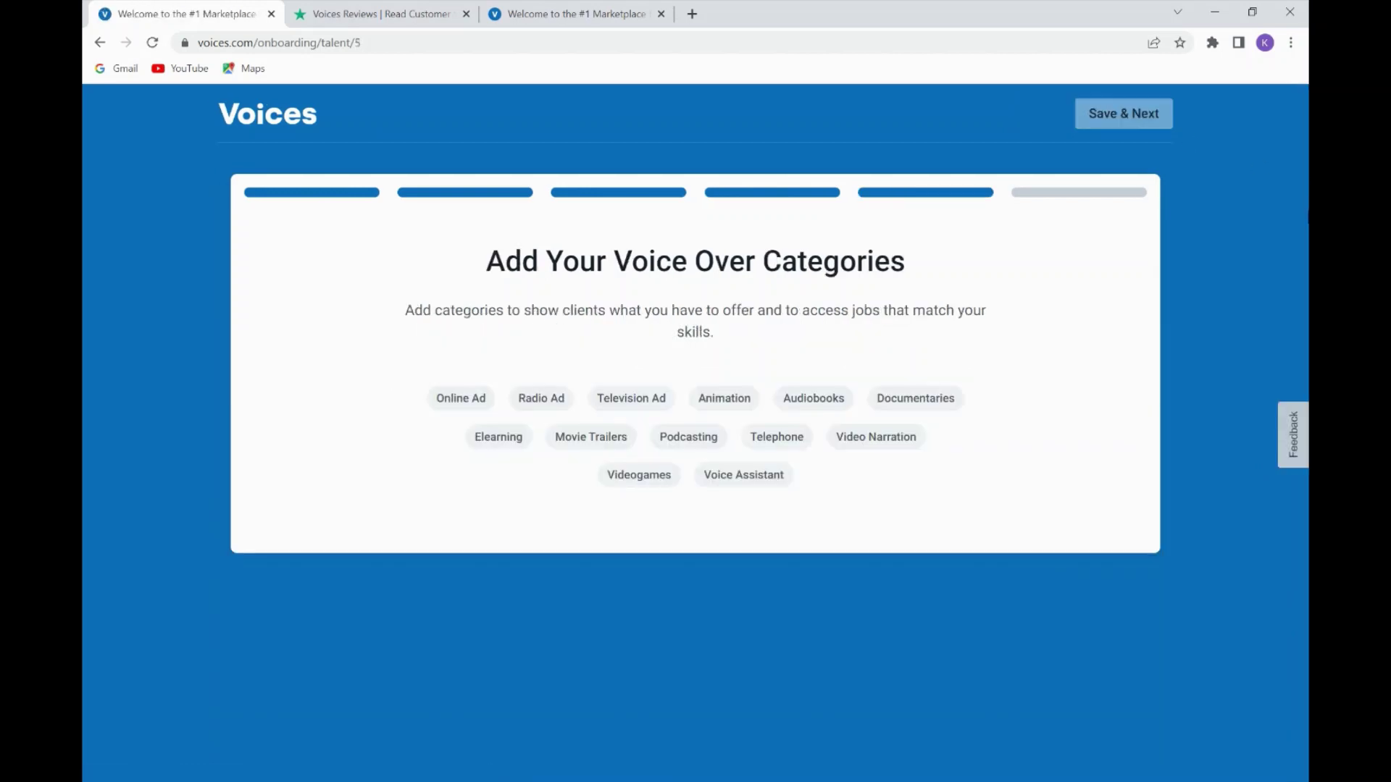
Select Online Ad, Radio Ad, Television Ad, Voice Assistant and Podcasting, then save and continue.
{"action": "left_click_drag", "start_coordinate": [487, 244], "coordinate": [1010, 267]}
{"action": "left_click", "coordinate": [1014, 268]}
{"action": "left_click", "coordinate": [451, 408]}
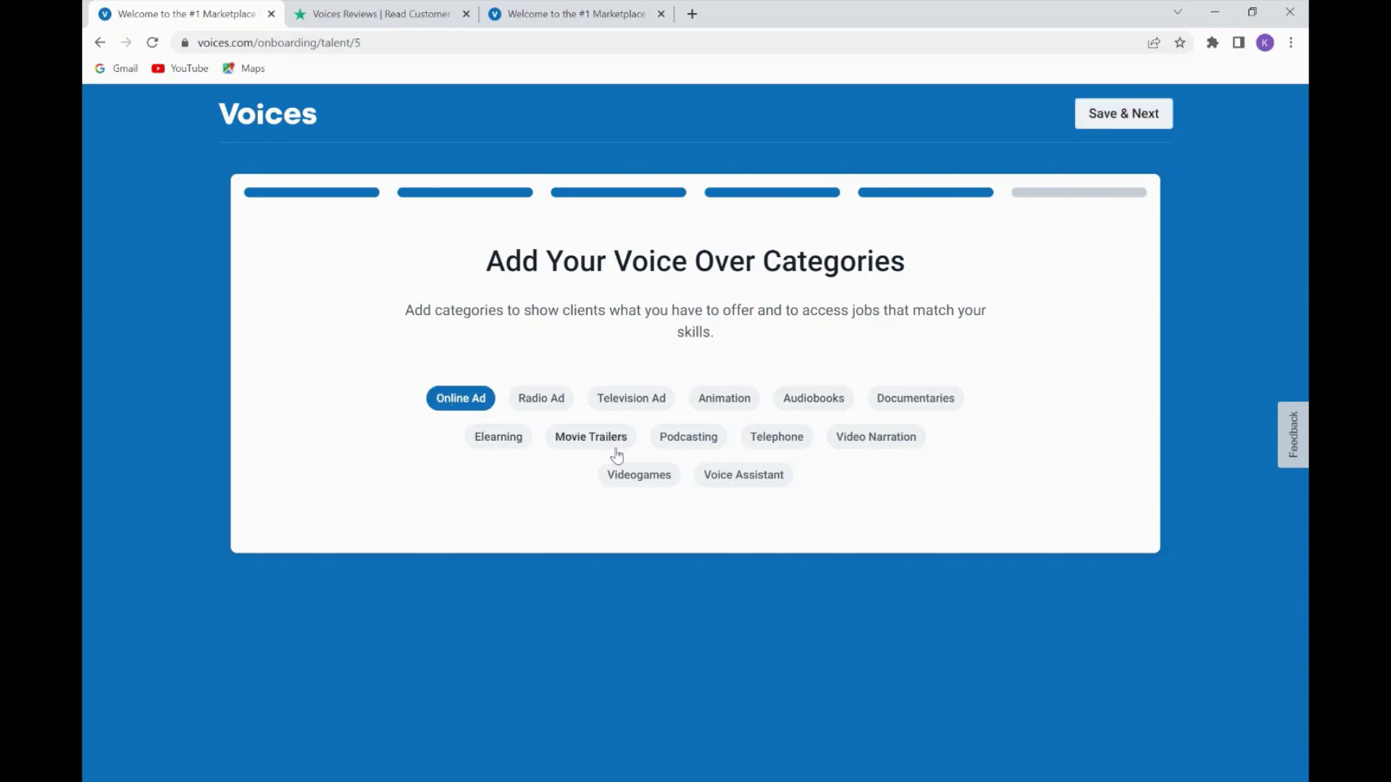
{"action": "left_click", "coordinate": [539, 397]}
{"action": "left_click", "coordinate": [637, 396]}
{"action": "left_click", "coordinate": [744, 477]}
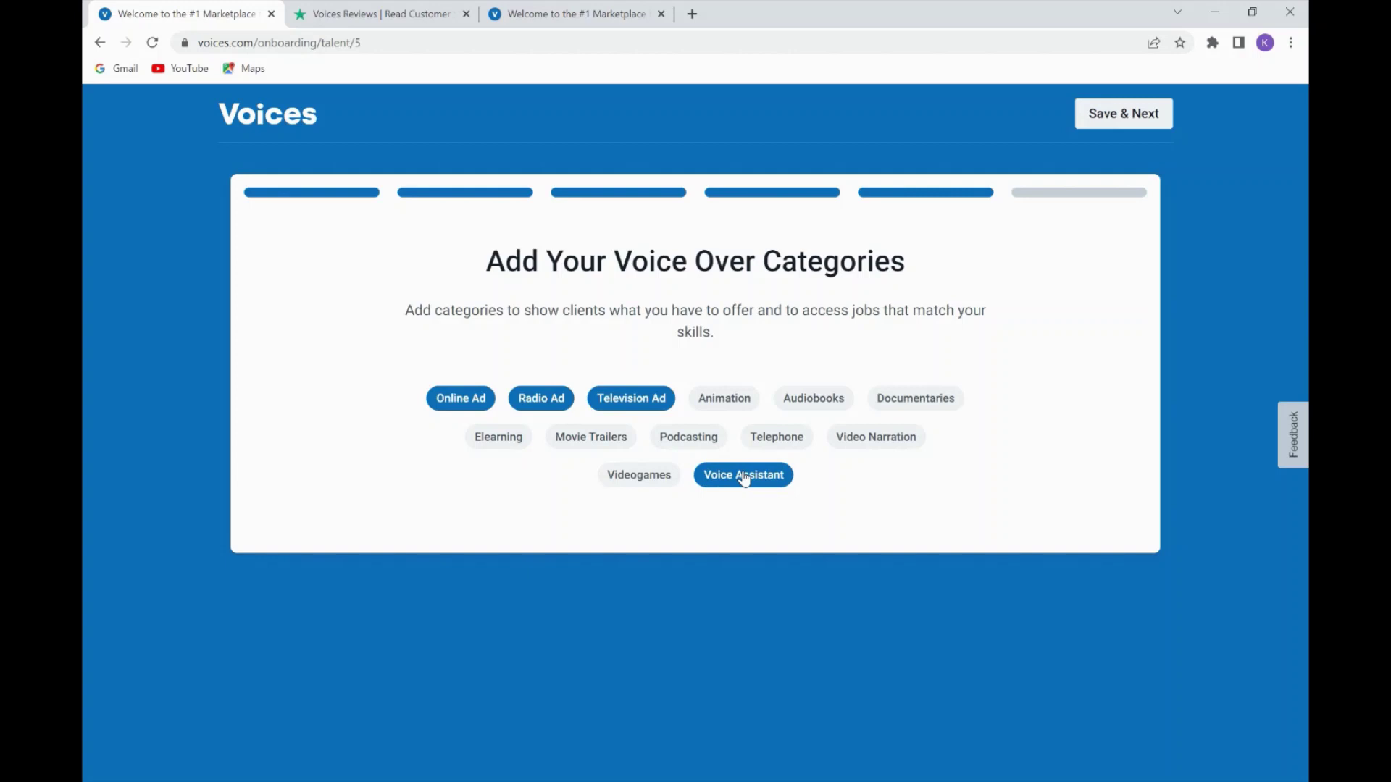
{"action": "left_click", "coordinate": [686, 438]}
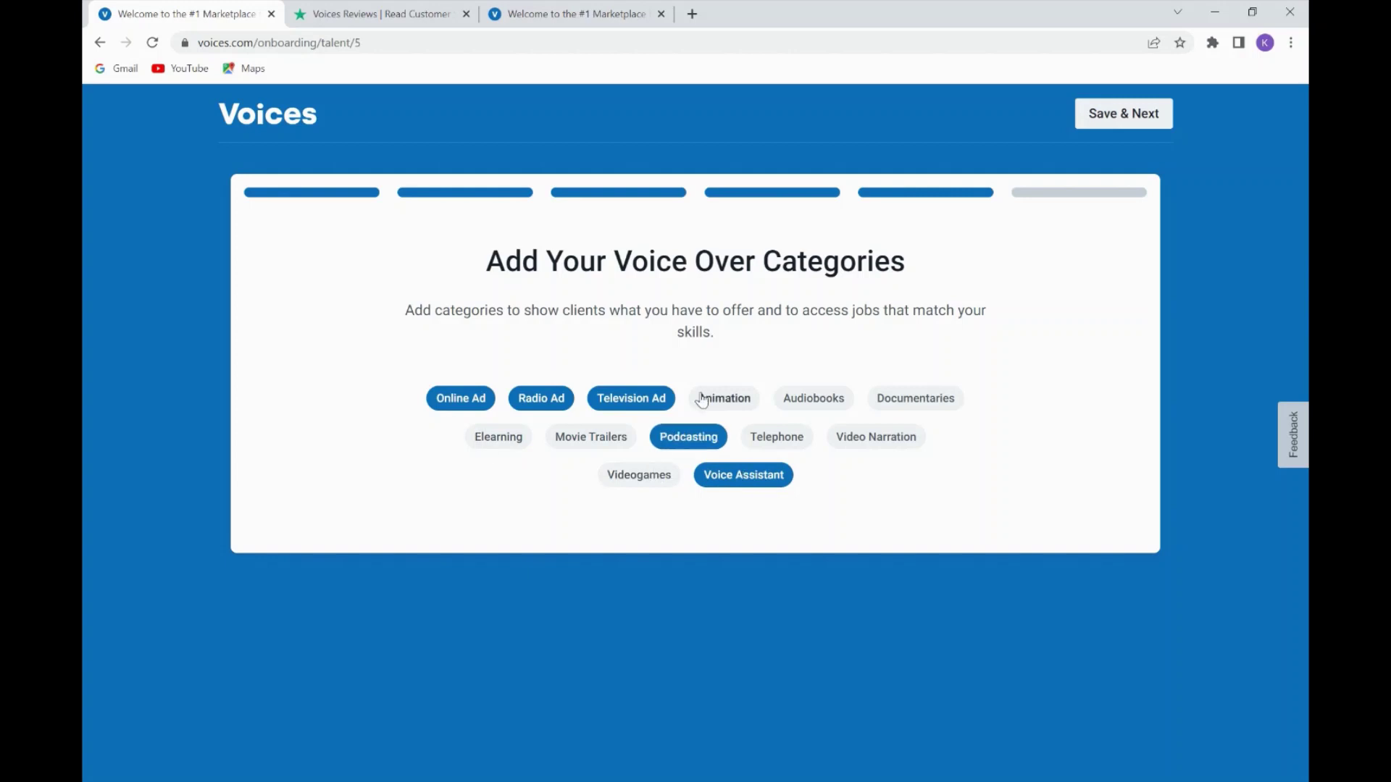
{"action": "left_click", "coordinate": [1112, 128]}
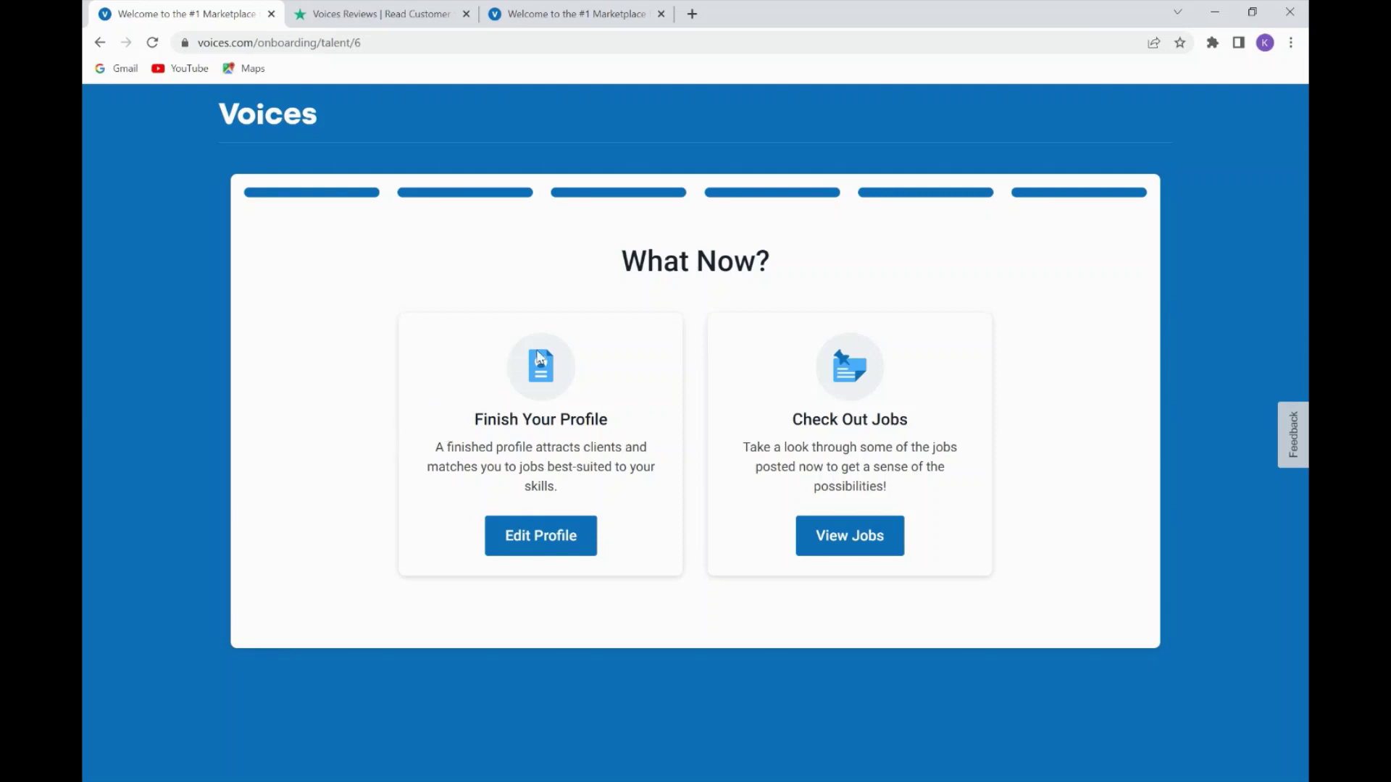
Browse the open jobs zoomed in, then try replying to the REB001 British job.
{"action": "left_click", "coordinate": [858, 538]}
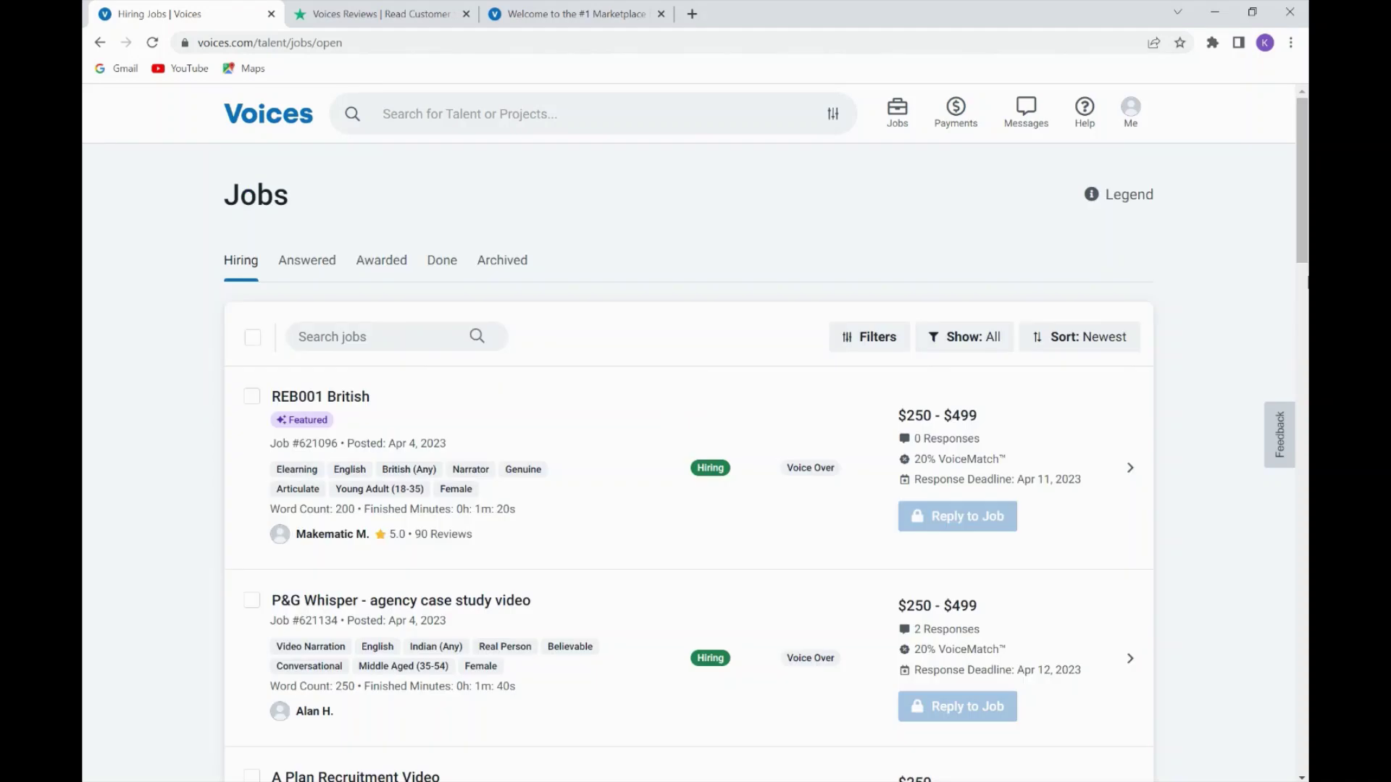
{"action": "left_click_drag", "start_coordinate": [1302, 282], "coordinate": [1301, 527]}
{"action": "key", "text": "Home"}
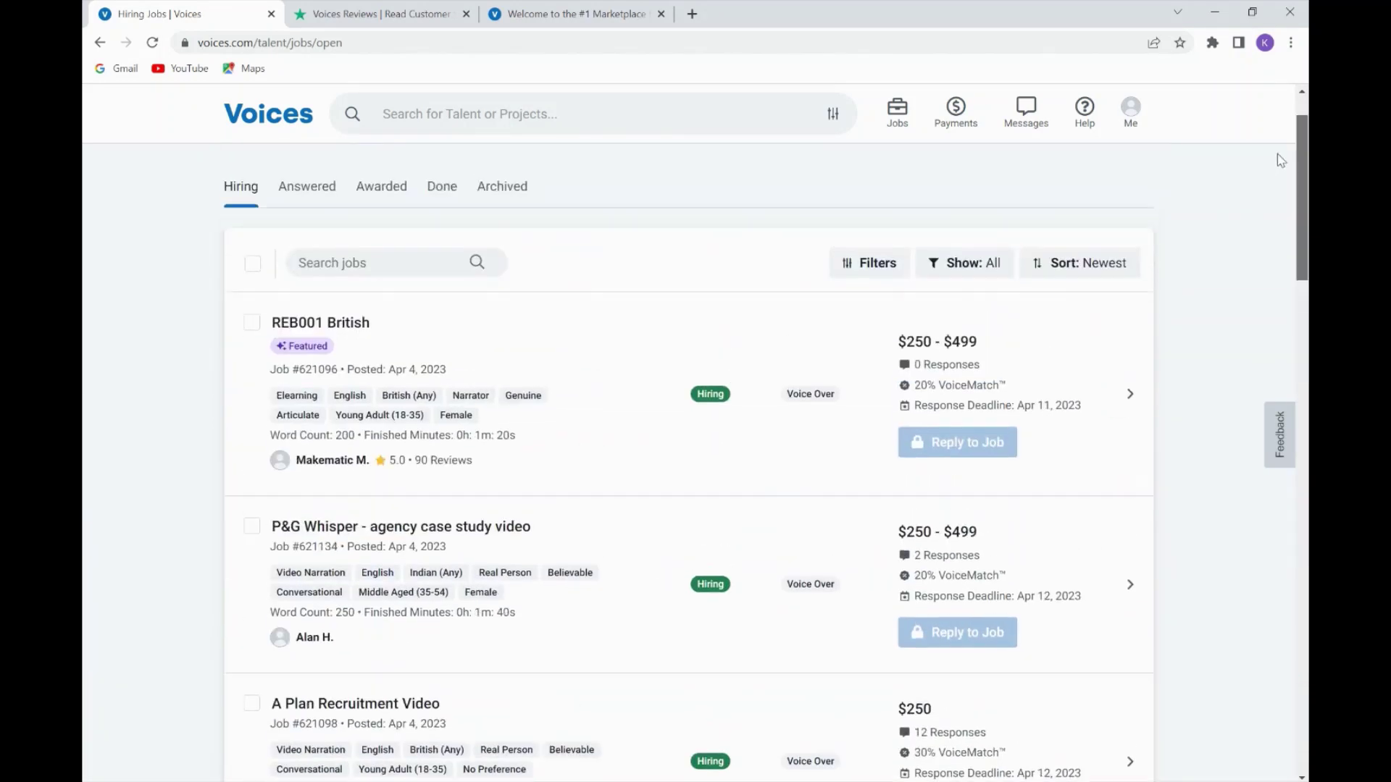
{"action": "key", "text": "ctrl+plus"}
{"action": "key", "text": "ctrl+plus"}
{"action": "key", "text": "ctrl+plus"}
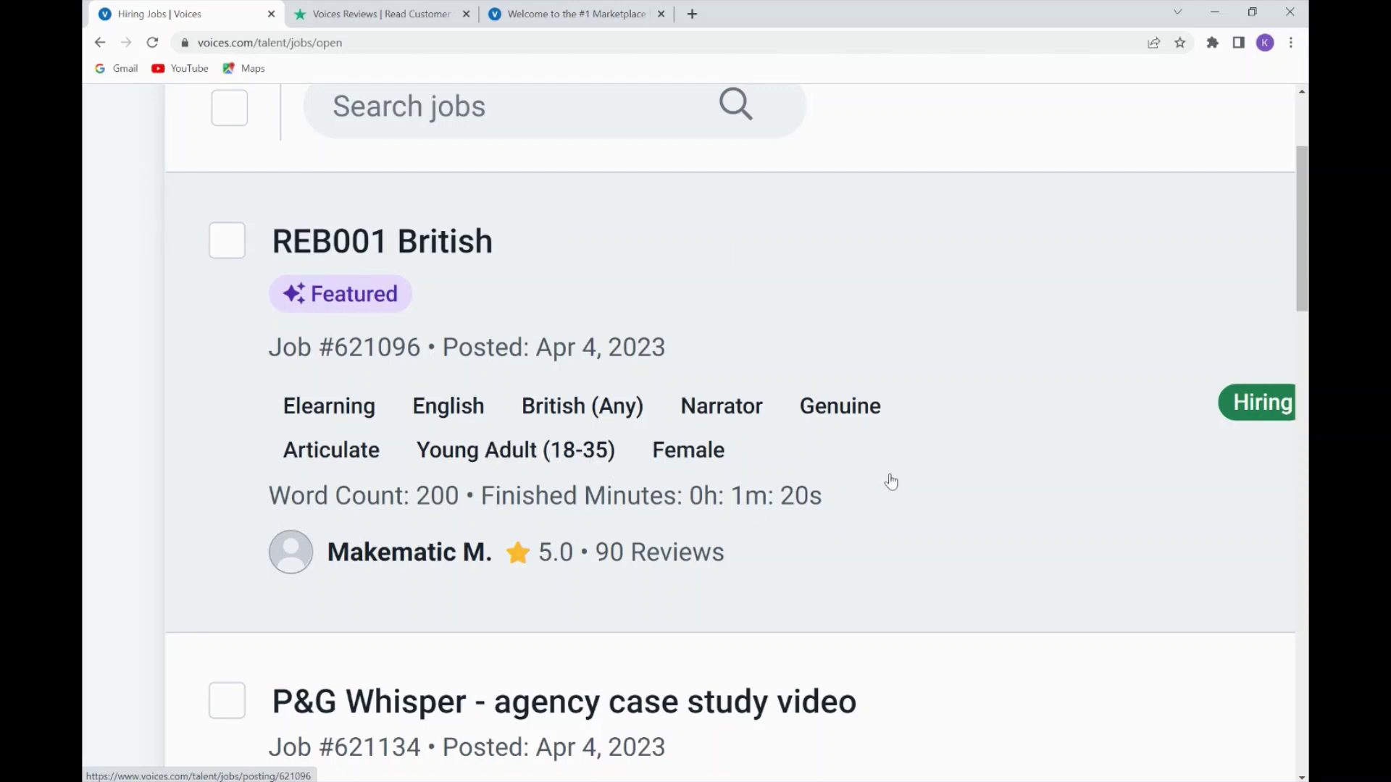
{"action": "scroll", "coordinate": [891, 481], "scroll_direction": "right", "scroll_amount": 2}
{"action": "scroll", "coordinate": [883, 594], "scroll_direction": "right", "scroll_amount": 5}
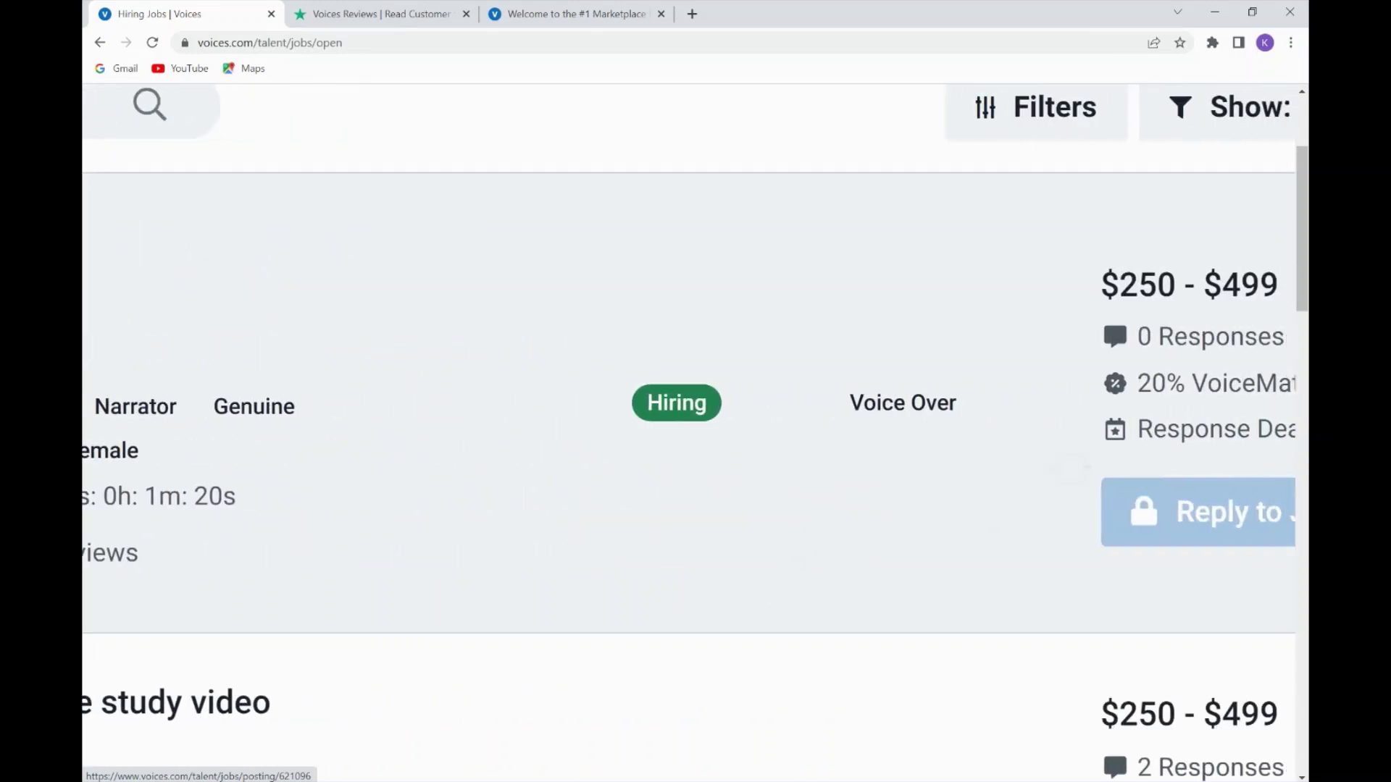
{"action": "scroll", "coordinate": [883, 594], "scroll_direction": "right", "scroll_amount": 3}
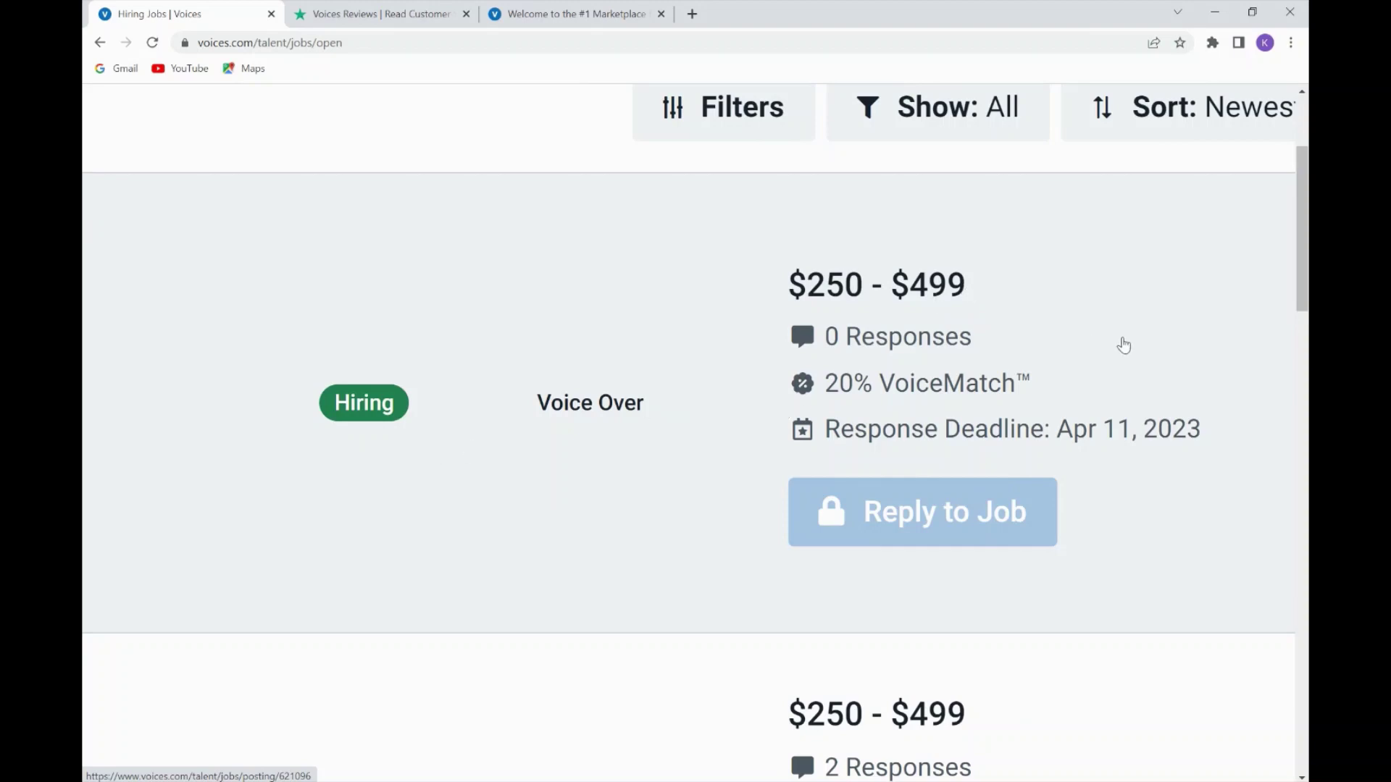
{"action": "key", "text": "ctrl+minus"}
{"action": "key", "text": "ctrl+minus"}
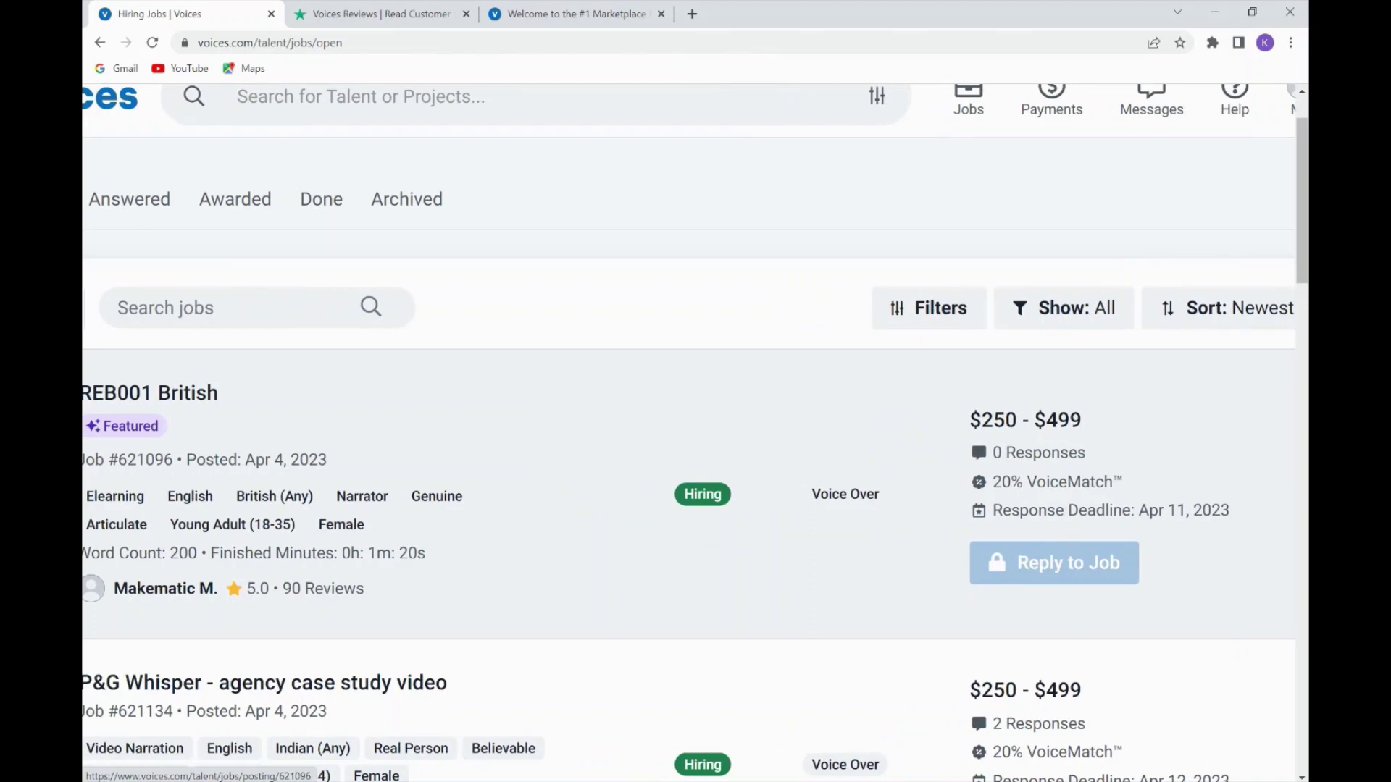
{"action": "key", "text": "ctrl+minus"}
{"action": "key", "text": "ctrl+minus"}
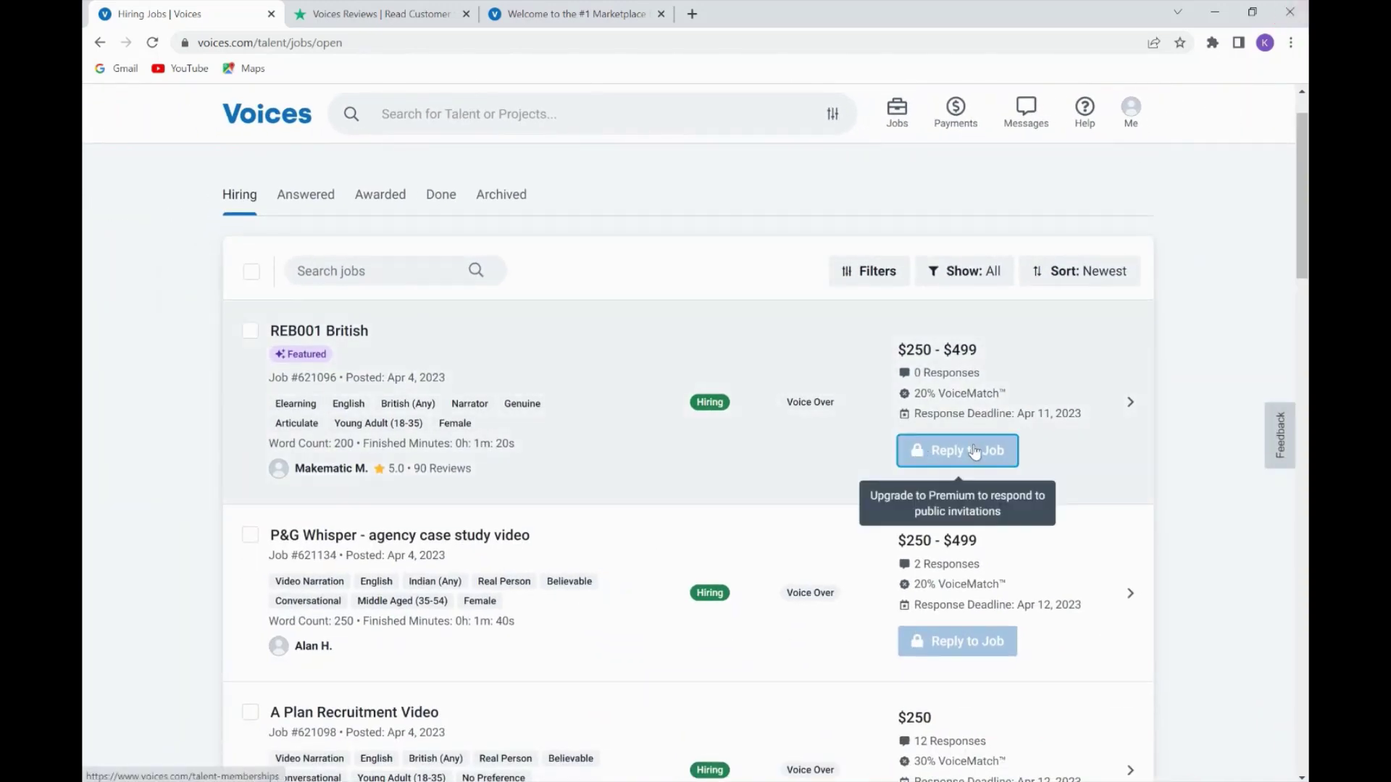
{"action": "left_click", "coordinate": [975, 451]}
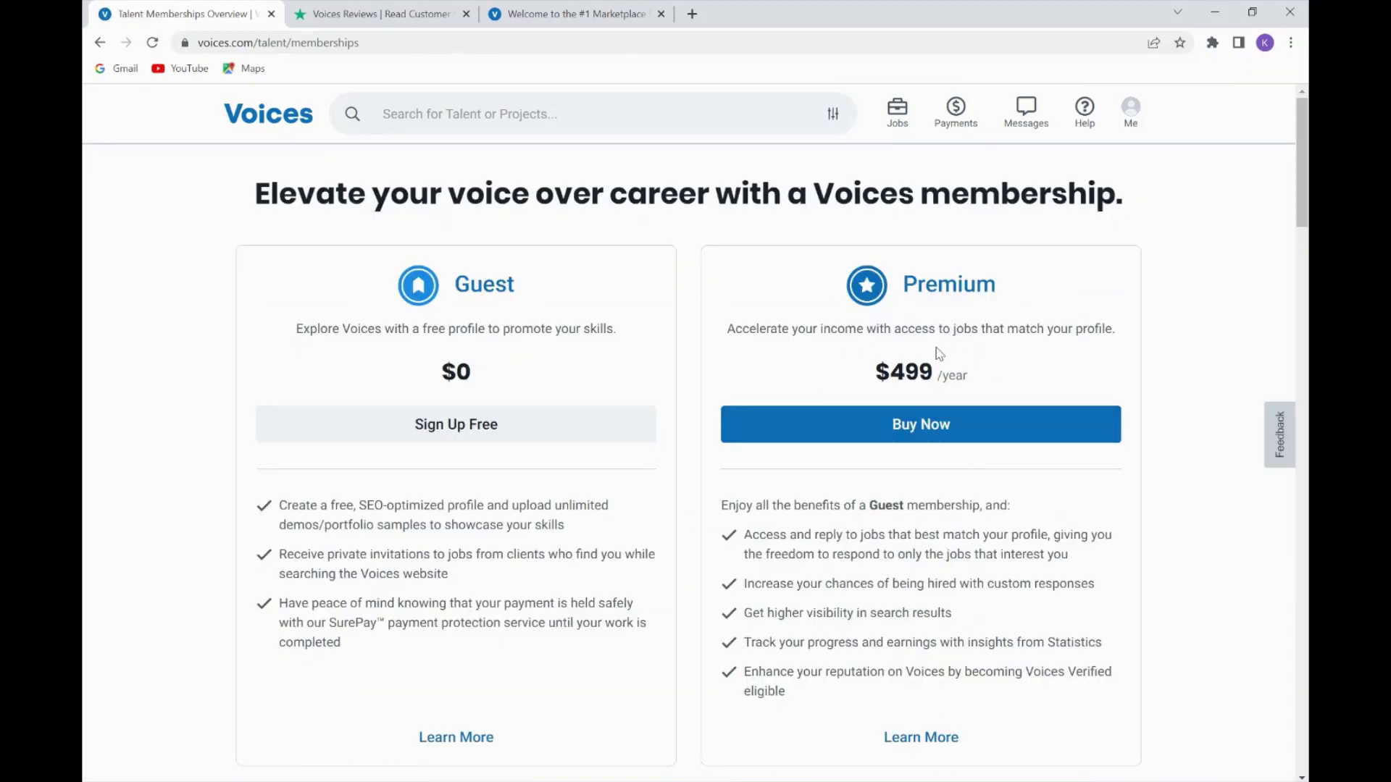
{"action": "left_click_drag", "start_coordinate": [1304, 220], "coordinate": [1306, 231]}
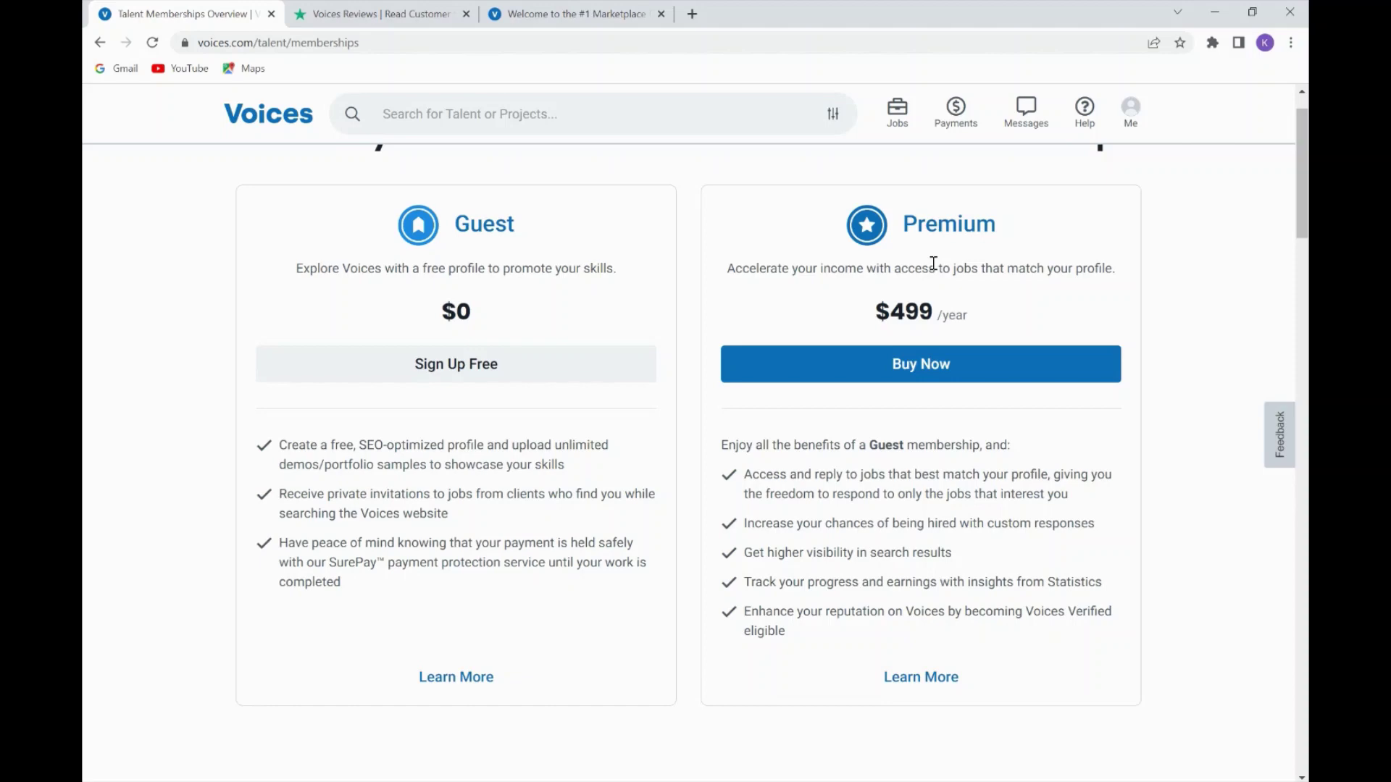
{"action": "left_click_drag", "start_coordinate": [845, 328], "coordinate": [972, 325]}
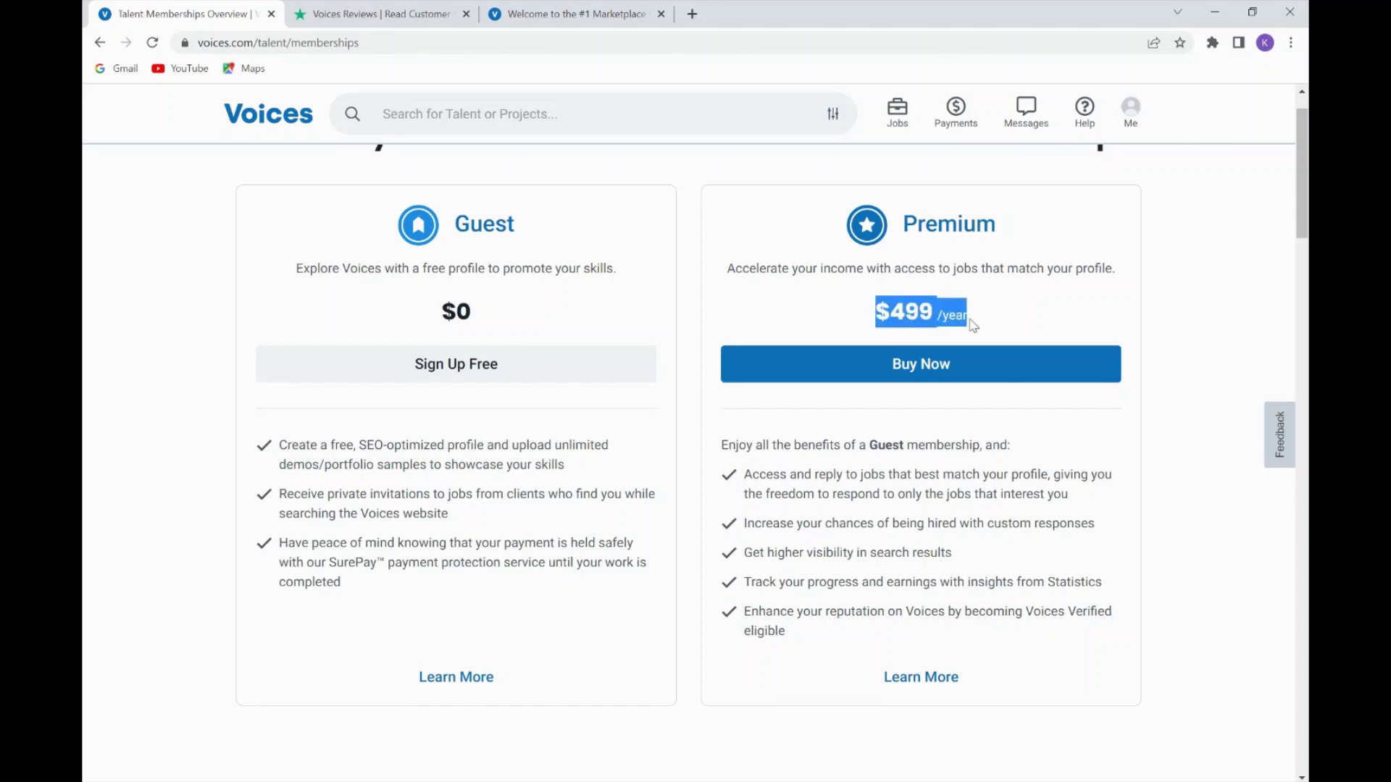
{"action": "left_click", "coordinate": [972, 325]}
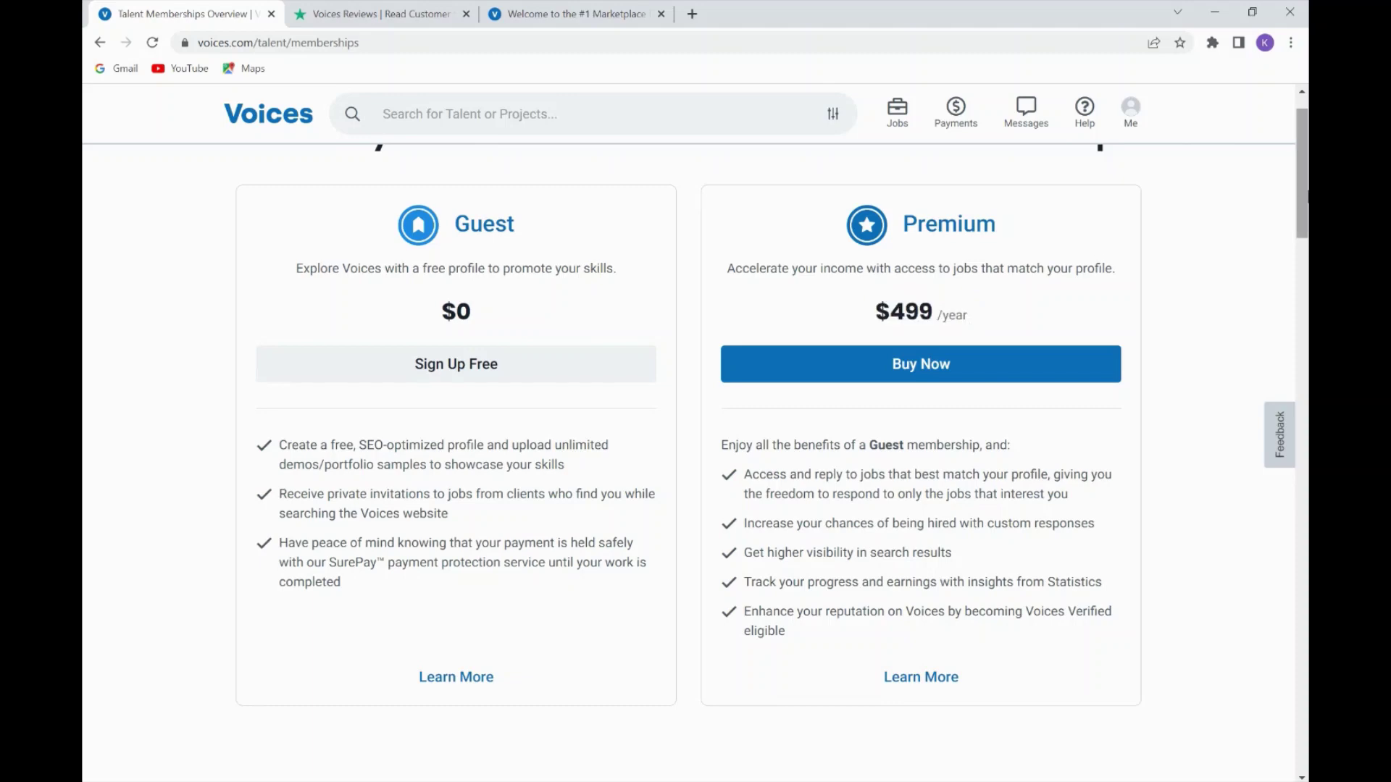
{"action": "scroll", "coordinate": [1303, 174], "scroll_direction": "down", "scroll_amount": 1}
{"action": "scroll", "coordinate": [1302, 173], "scroll_direction": "up", "scroll_amount": 1}
Read through the Guest versus Premium comparison table and choose the free Guest membership.
{"action": "scroll", "coordinate": [1302, 190], "scroll_direction": "down", "scroll_amount": 9}
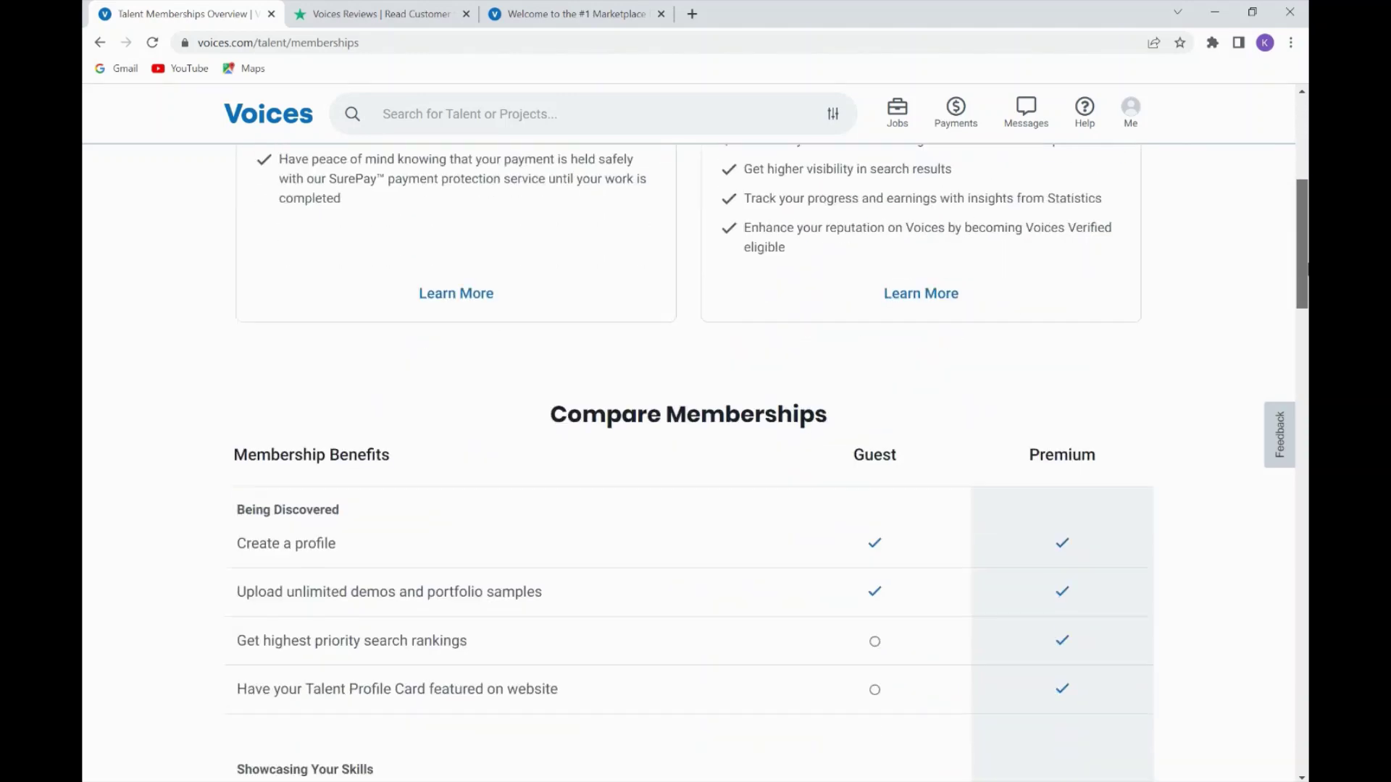
{"action": "left_click_drag", "start_coordinate": [841, 181], "coordinate": [435, 165]}
{"action": "left_click", "coordinate": [823, 245]}
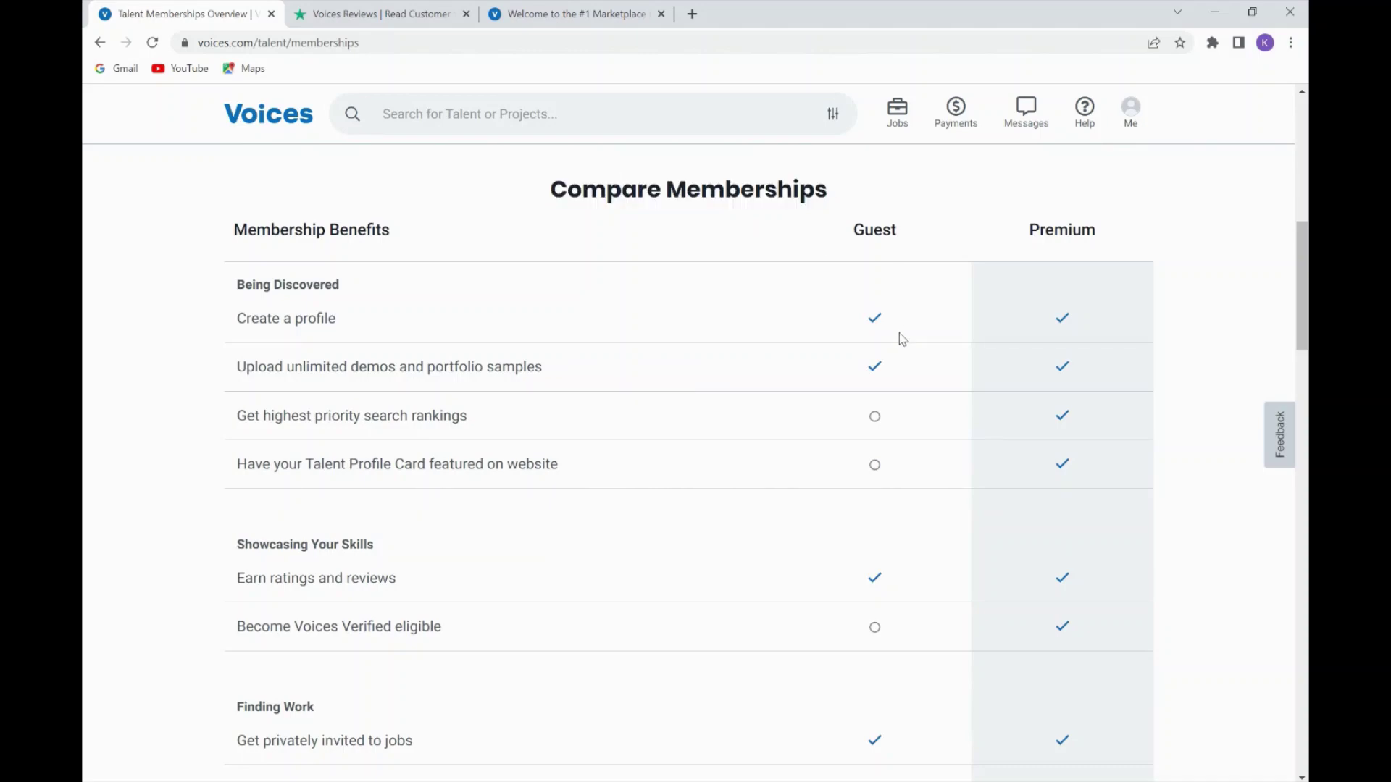
{"action": "left_click_drag", "start_coordinate": [1302, 289], "coordinate": [1302, 344]}
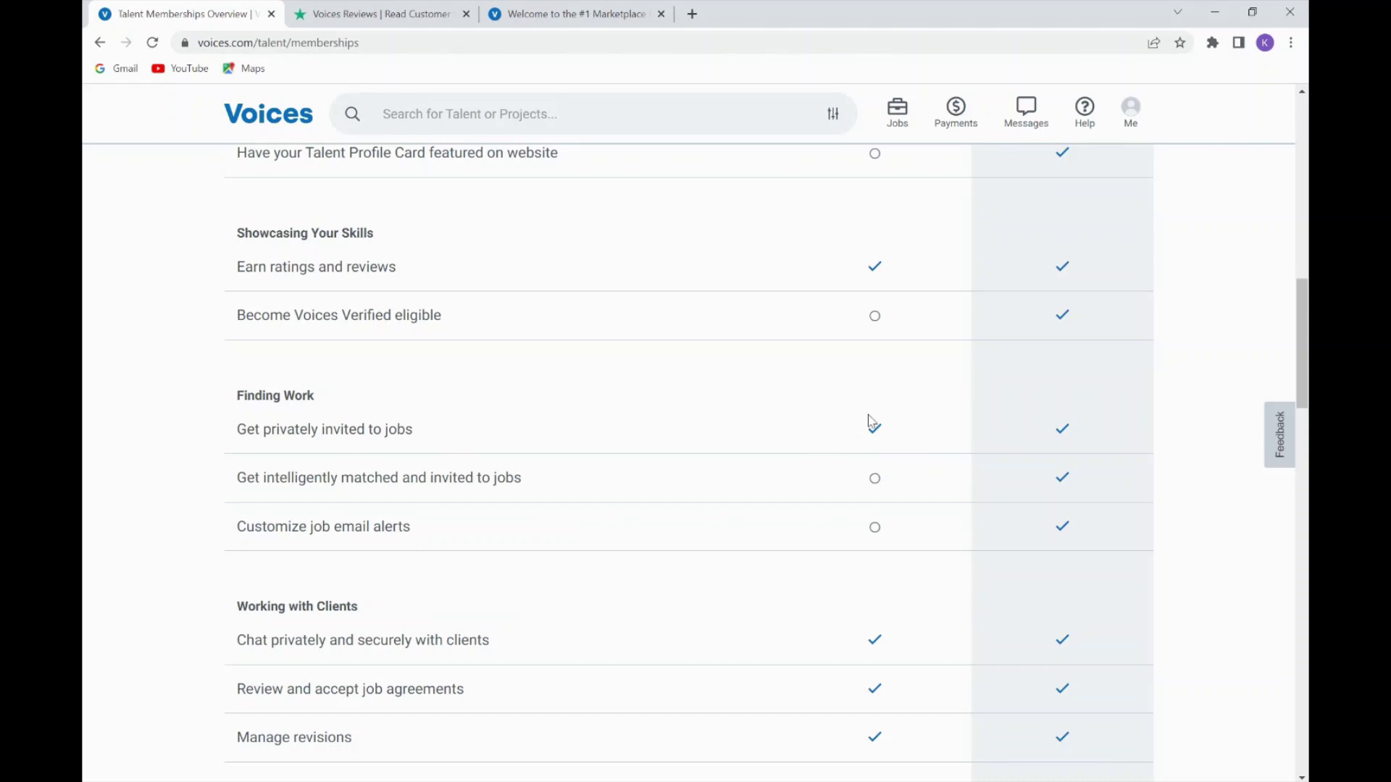
{"action": "left_click_drag", "start_coordinate": [1304, 352], "coordinate": [1304, 410]}
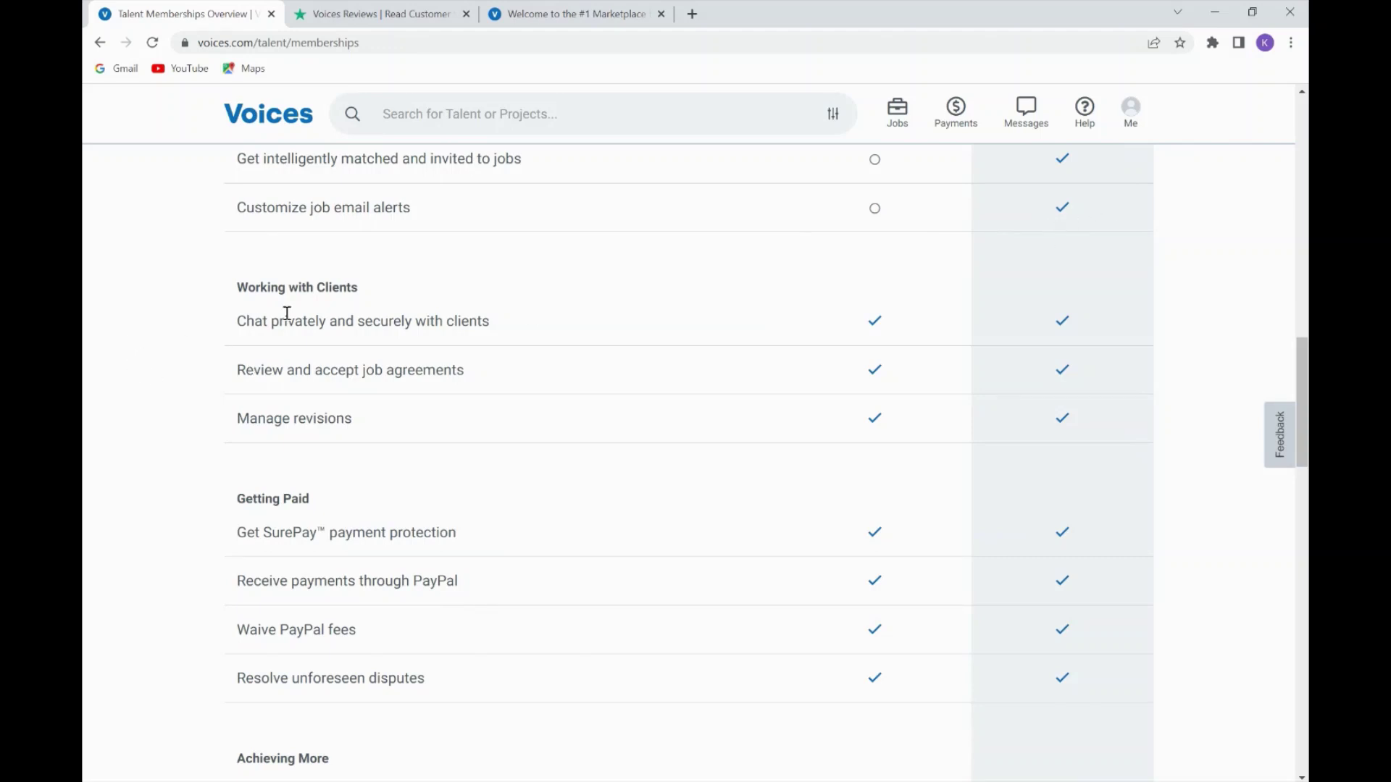
{"action": "left_click_drag", "start_coordinate": [190, 298], "coordinate": [396, 304]}
{"action": "left_click", "coordinate": [399, 305]}
{"action": "left_click_drag", "start_coordinate": [1302, 375], "coordinate": [1300, 413]}
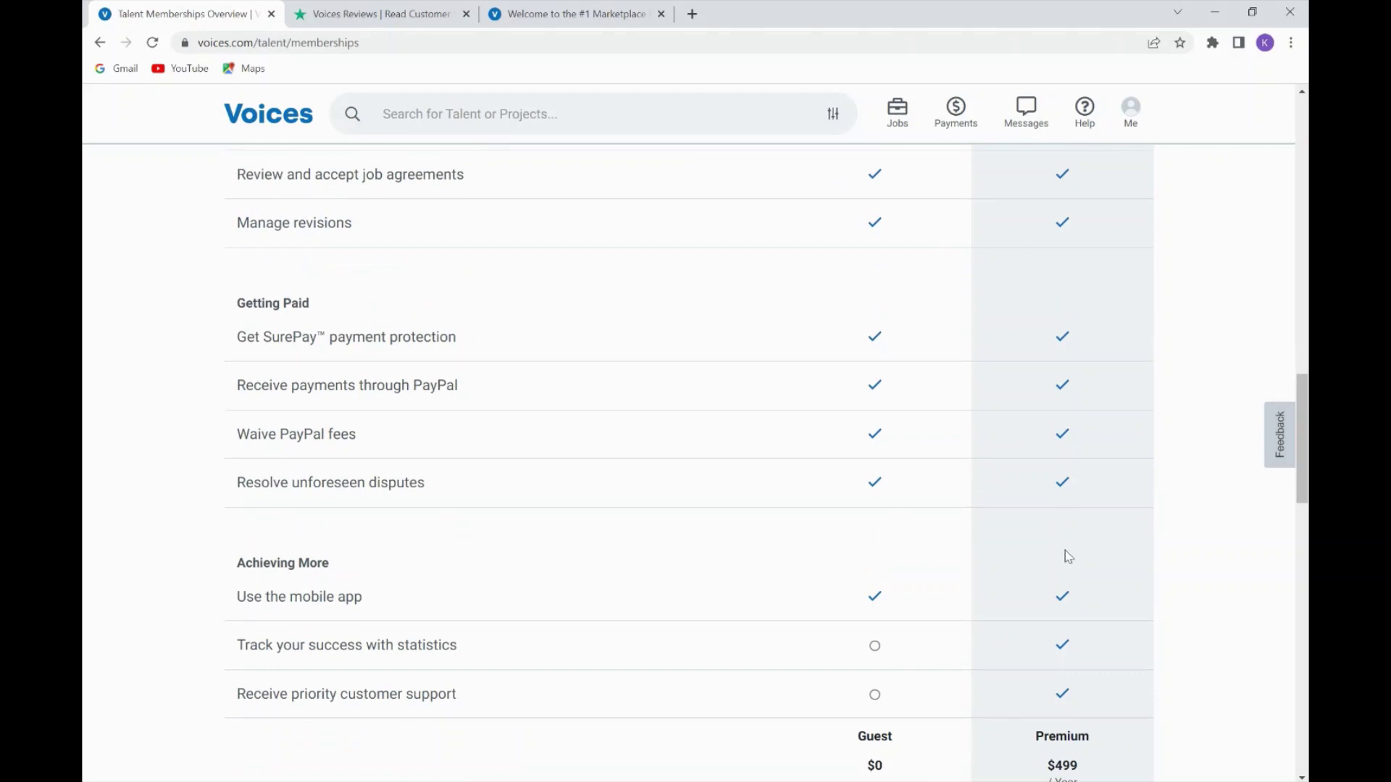
{"action": "left_click_drag", "start_coordinate": [1302, 434], "coordinate": [1302, 452]}
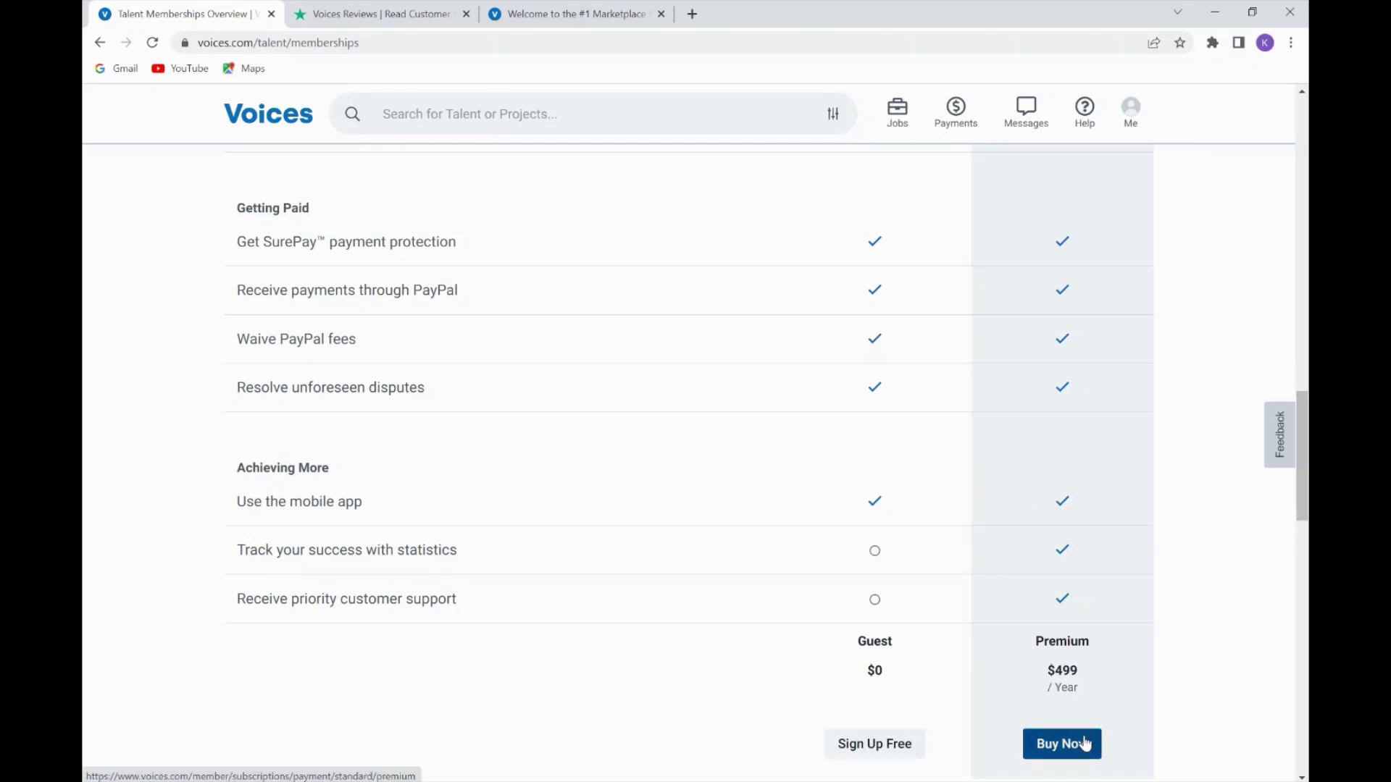
{"action": "left_click", "coordinate": [897, 754]}
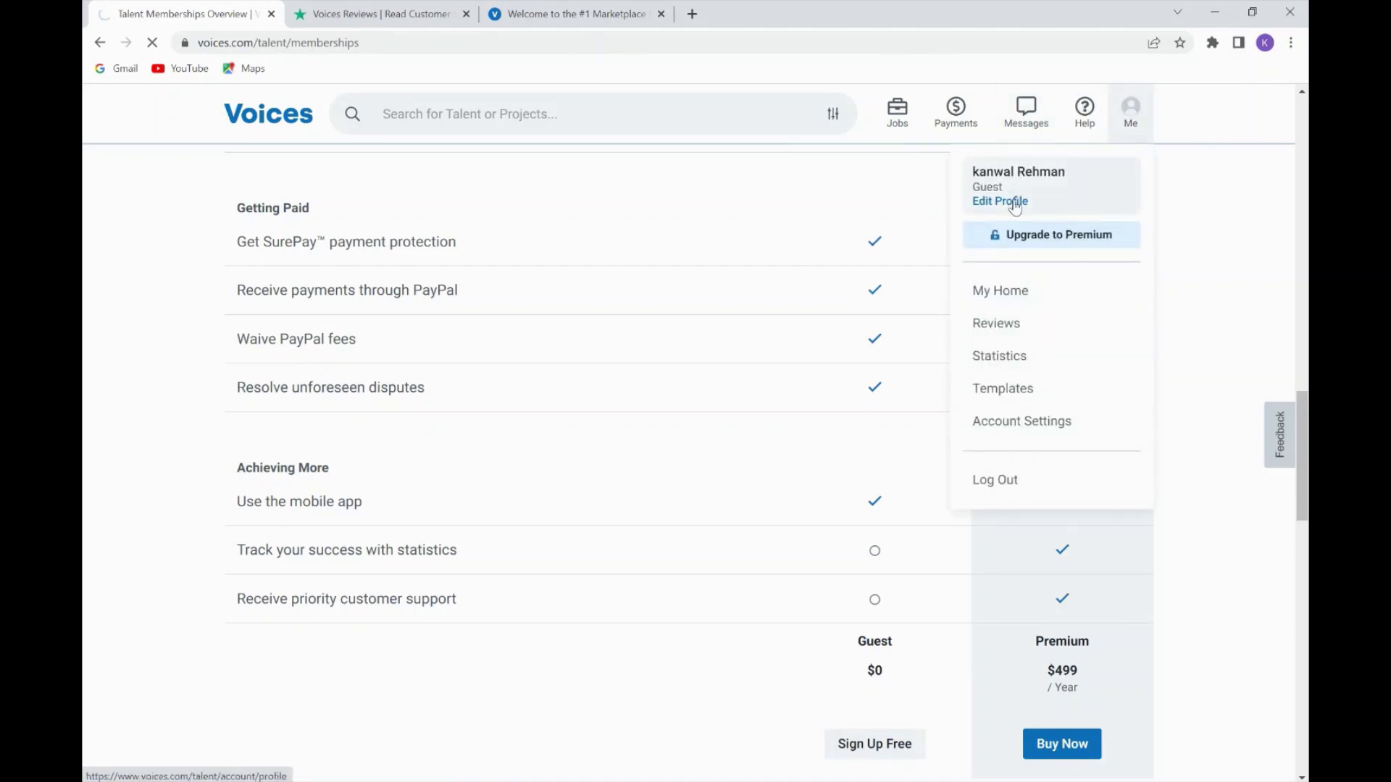
Open Edit Profile, dismiss the 'Show Off Your Skills!' prompt, and empty the Overview field.
{"action": "left_click", "coordinate": [1005, 201]}
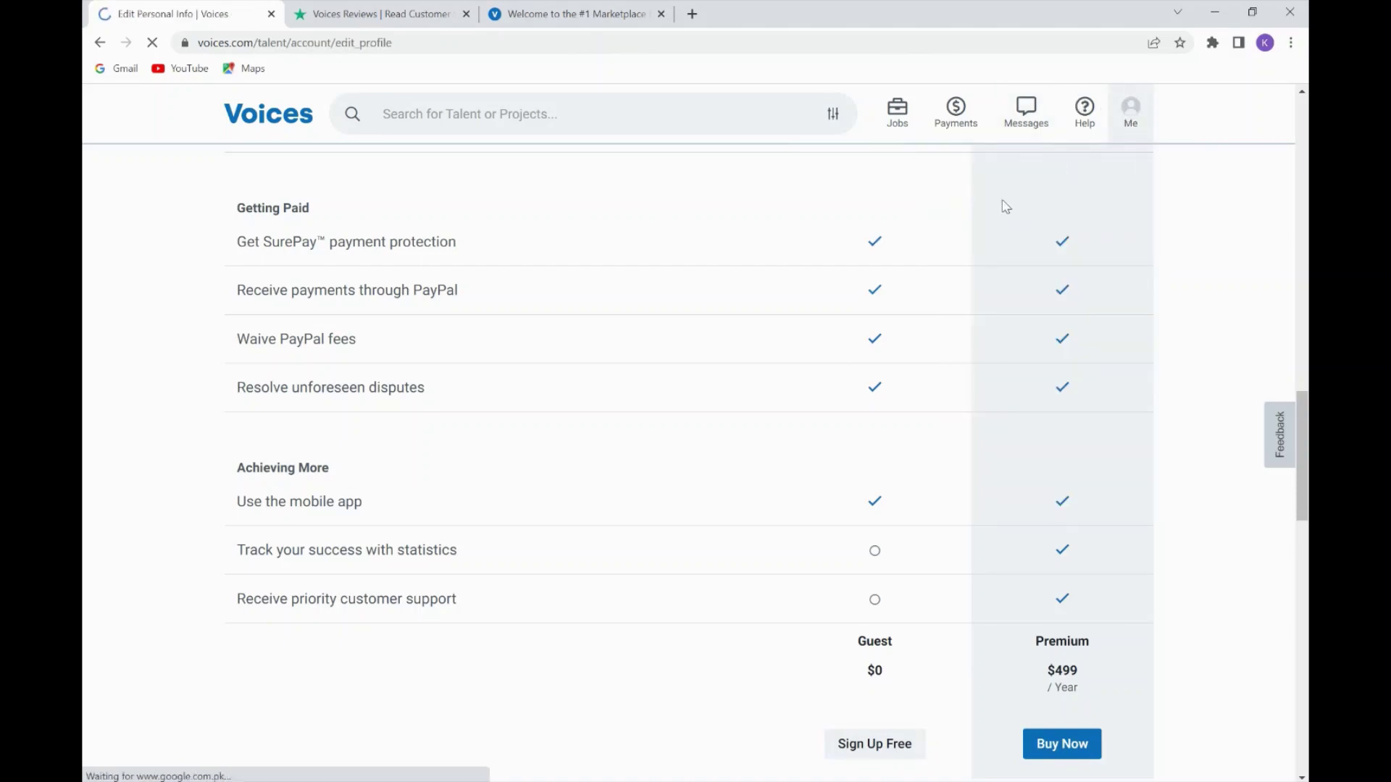
{"action": "left_click", "coordinate": [921, 256]}
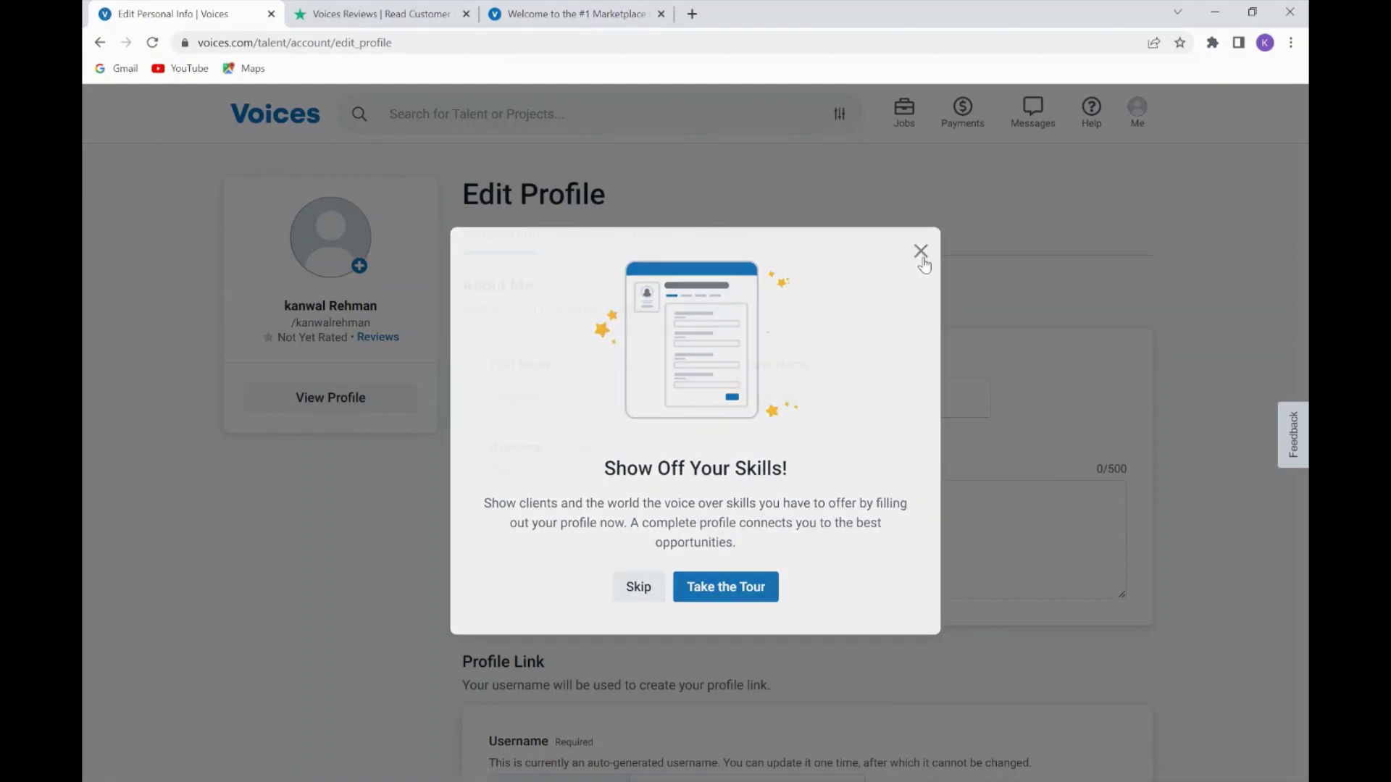
{"action": "left_click", "coordinate": [669, 519]}
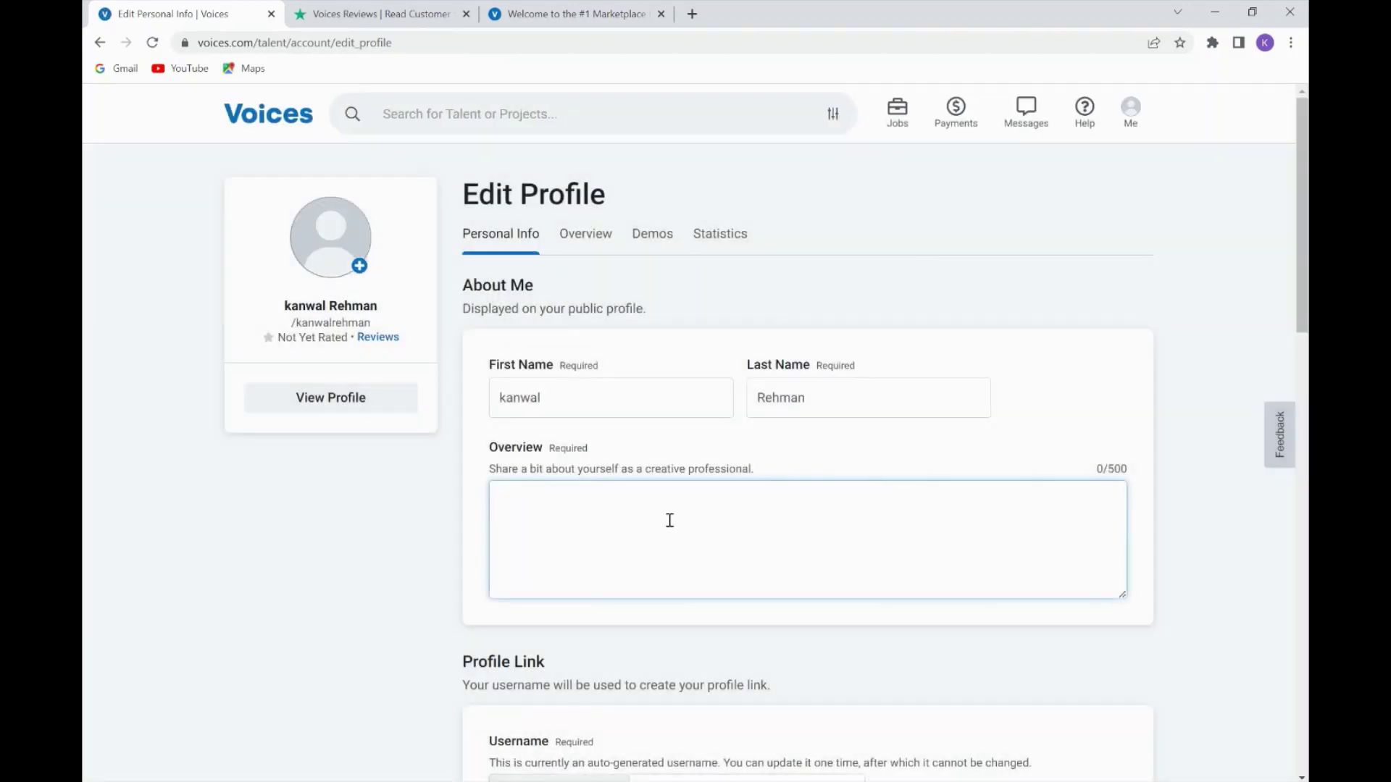
{"action": "type", "text": "https://www.voices.com/"}
{"action": "key", "text": "ctrl+a"}
{"action": "key", "text": "BackSpace"}
{"action": "left_click", "coordinate": [692, 14]}
Search Google for 'voice over description' and select the featured voice-over artist definition.
{"action": "left_click", "coordinate": [664, 42]}
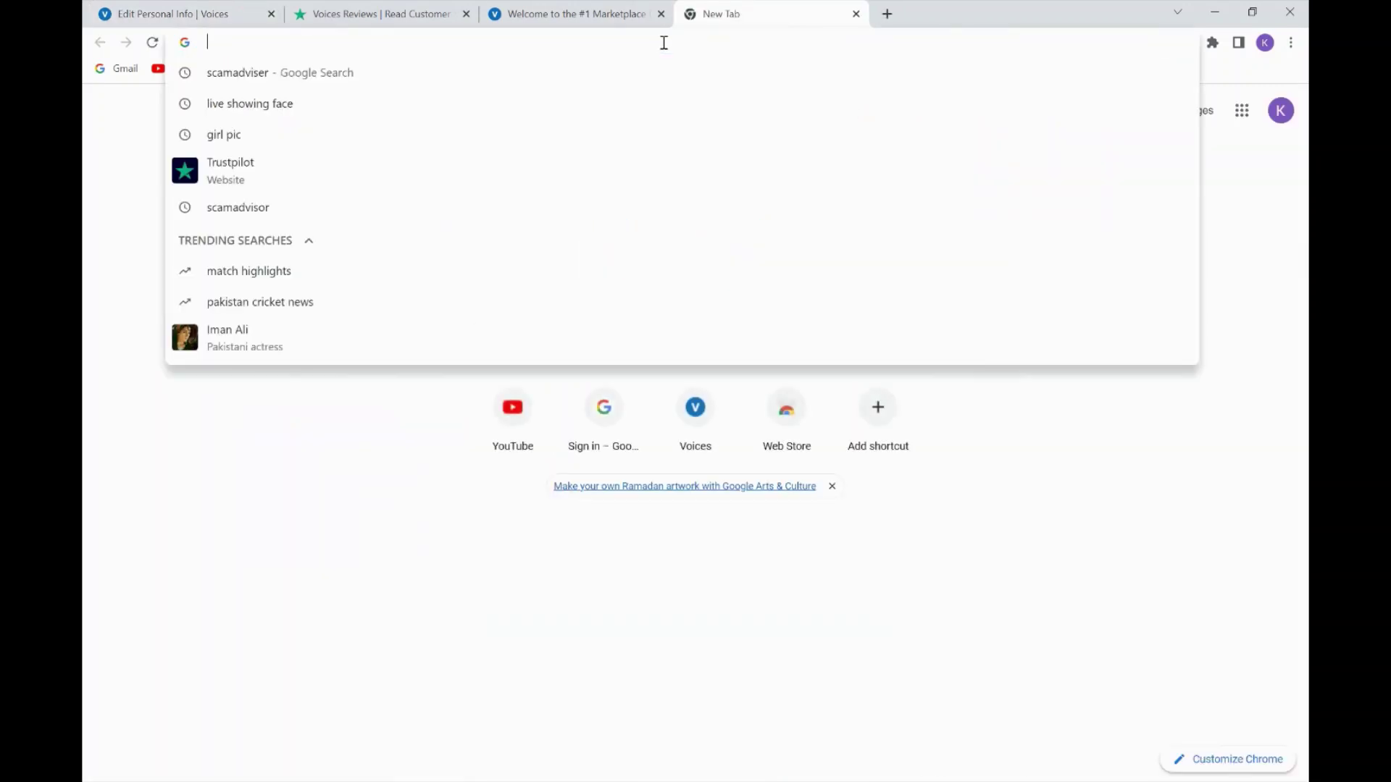
{"action": "type", "text": "voi"}
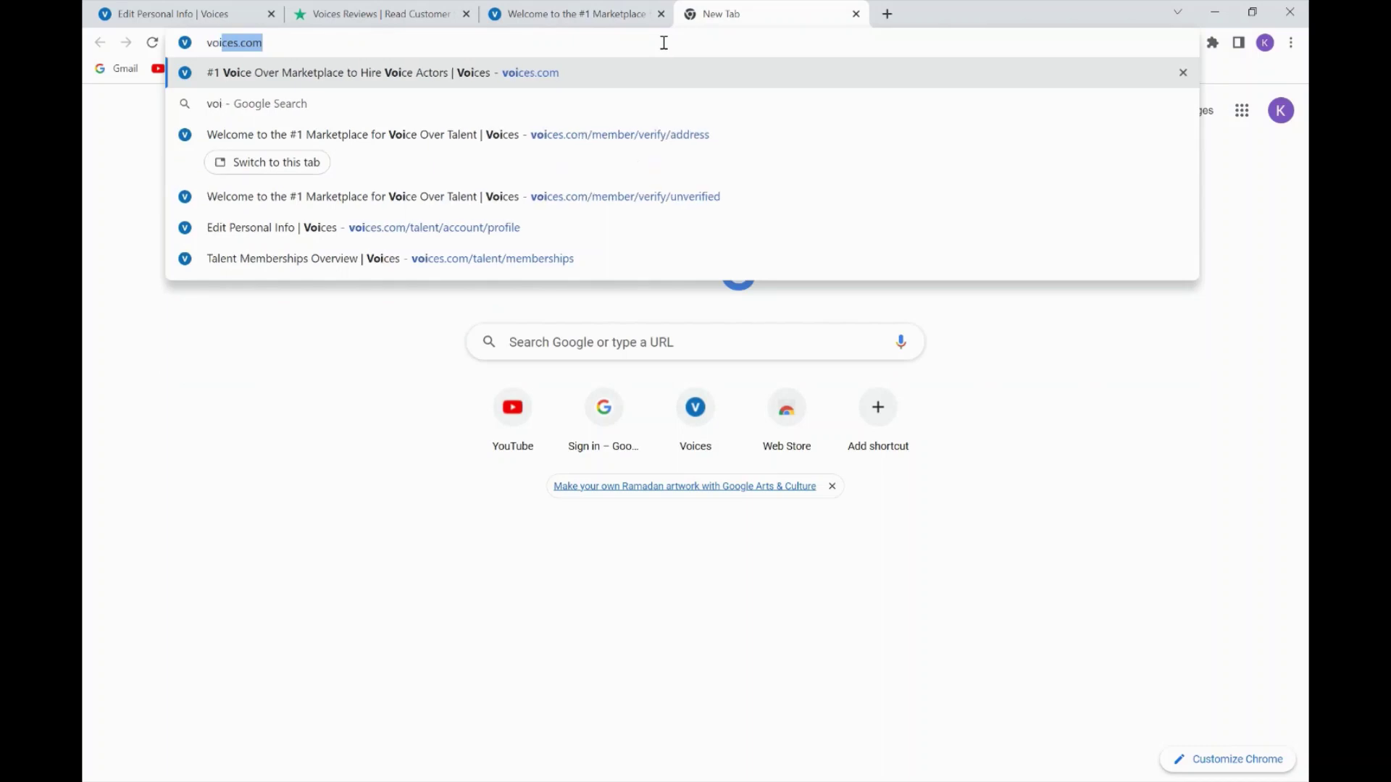
{"action": "type", "text": "ce over "}
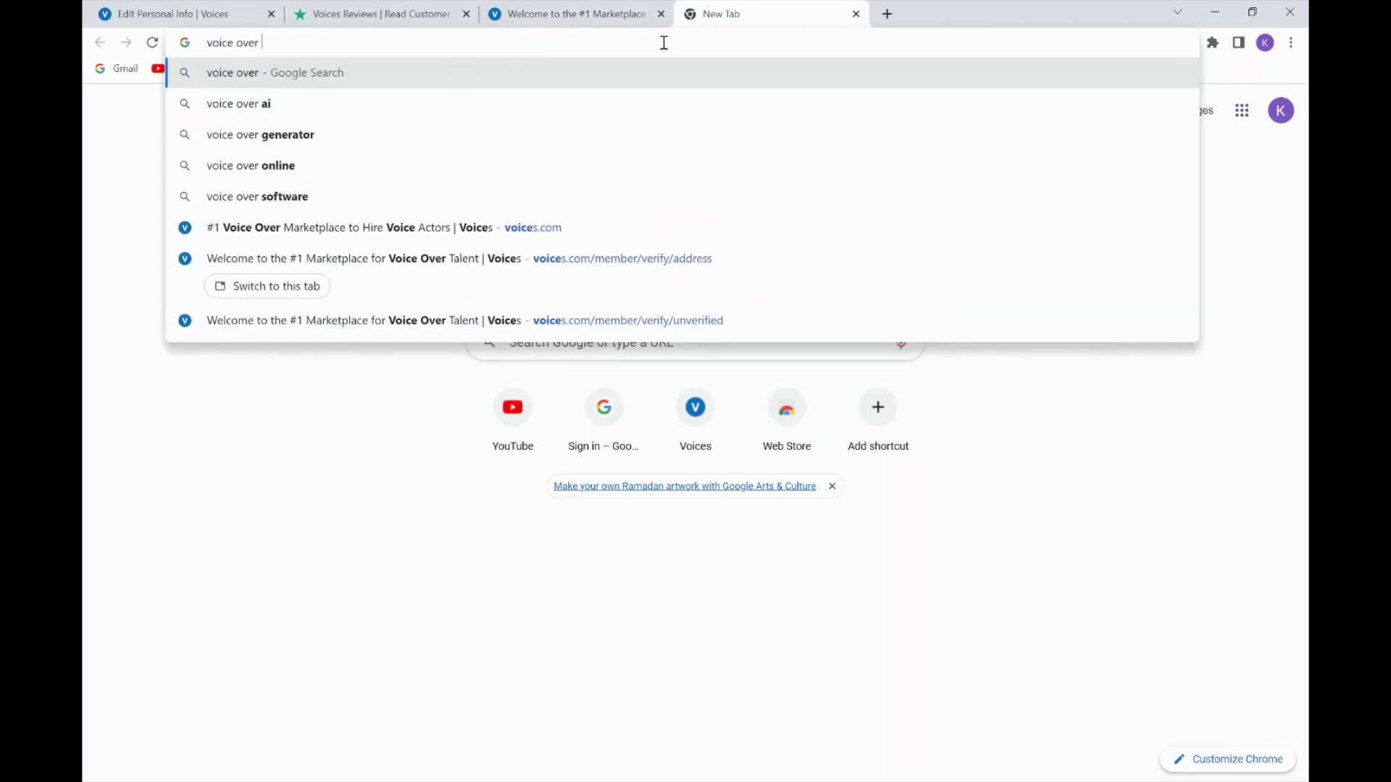
{"action": "type", "text": "description"}
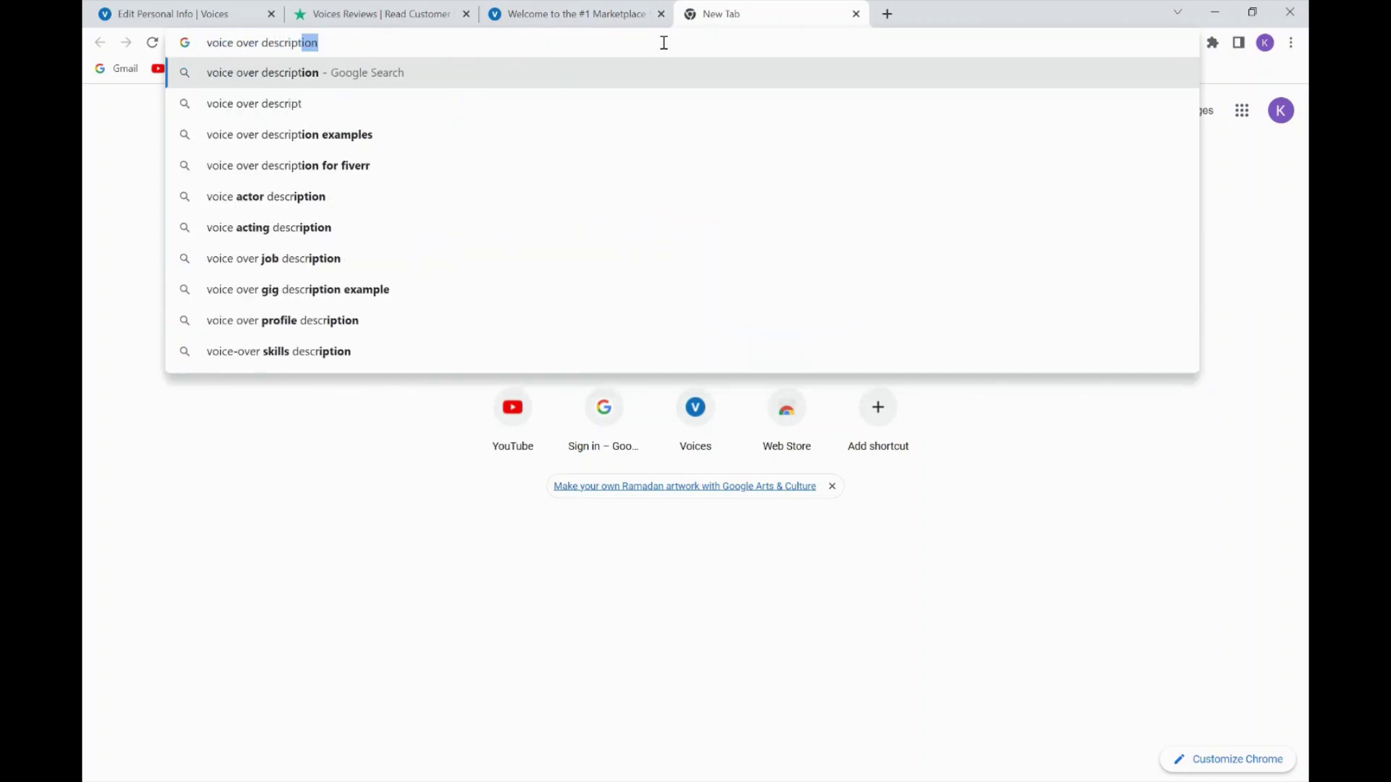
{"action": "key", "text": "Return"}
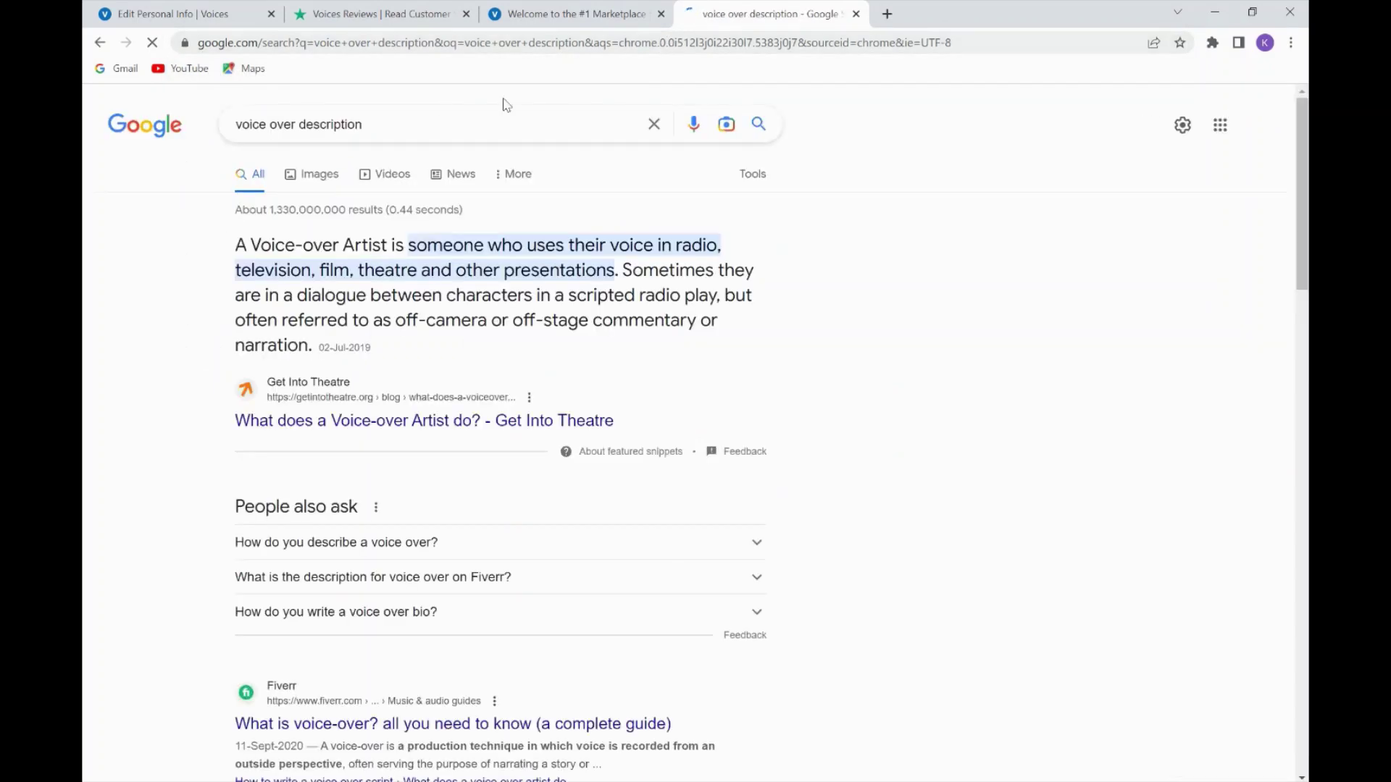
{"action": "left_click_drag", "start_coordinate": [233, 245], "coordinate": [313, 347]}
{"action": "key", "text": "ctrl+c"}
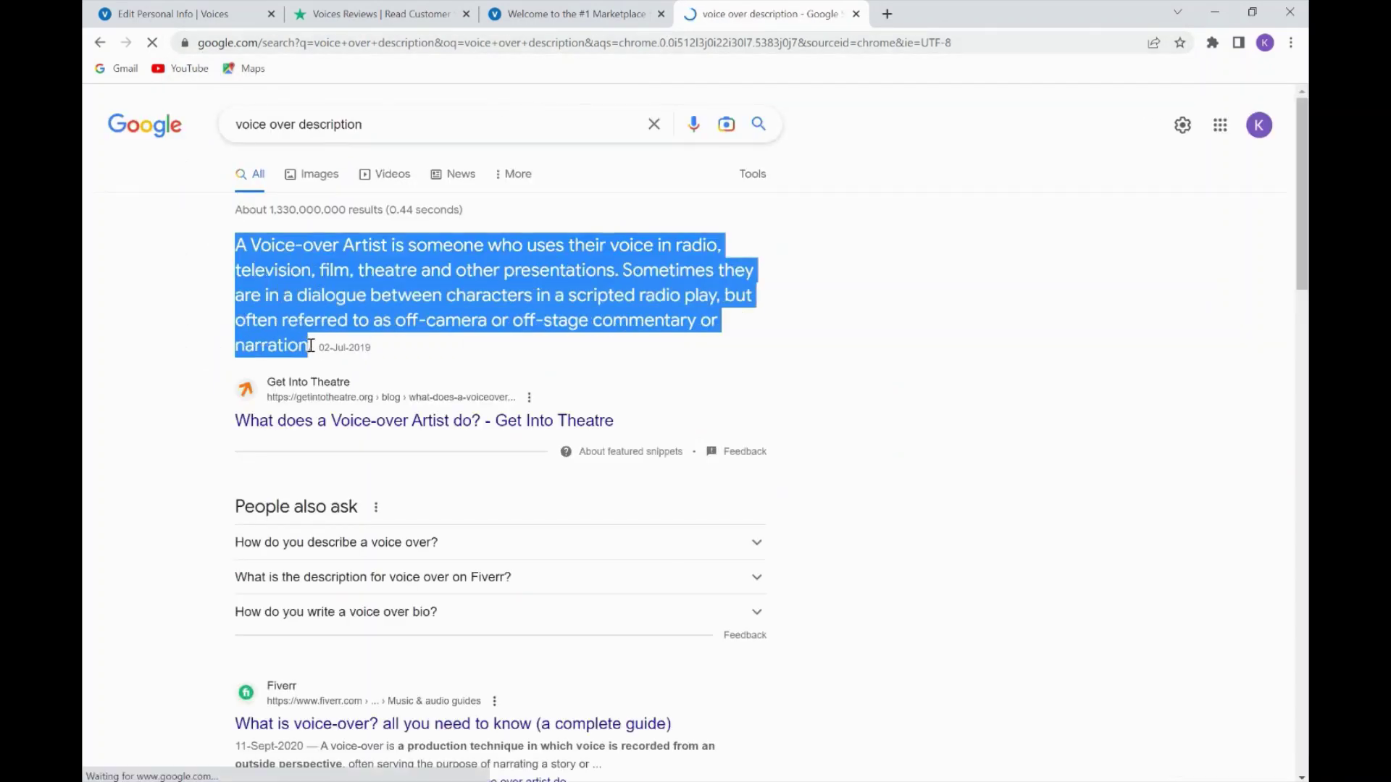
{"action": "left_click", "coordinate": [312, 8]}
Paste the voice-over artist definition into Overview and append '45' to the username.
{"action": "left_click", "coordinate": [145, 10]}
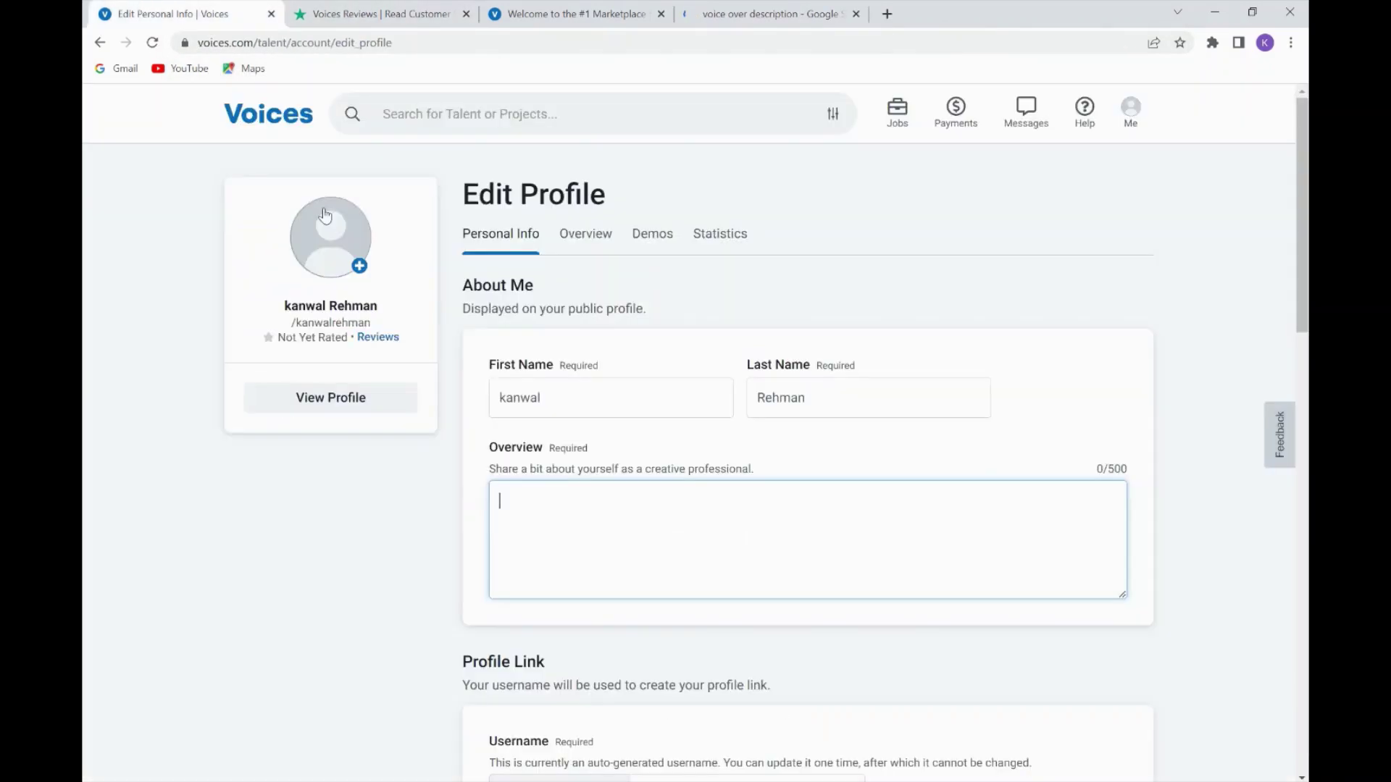
{"action": "key", "text": "ctrl+v"}
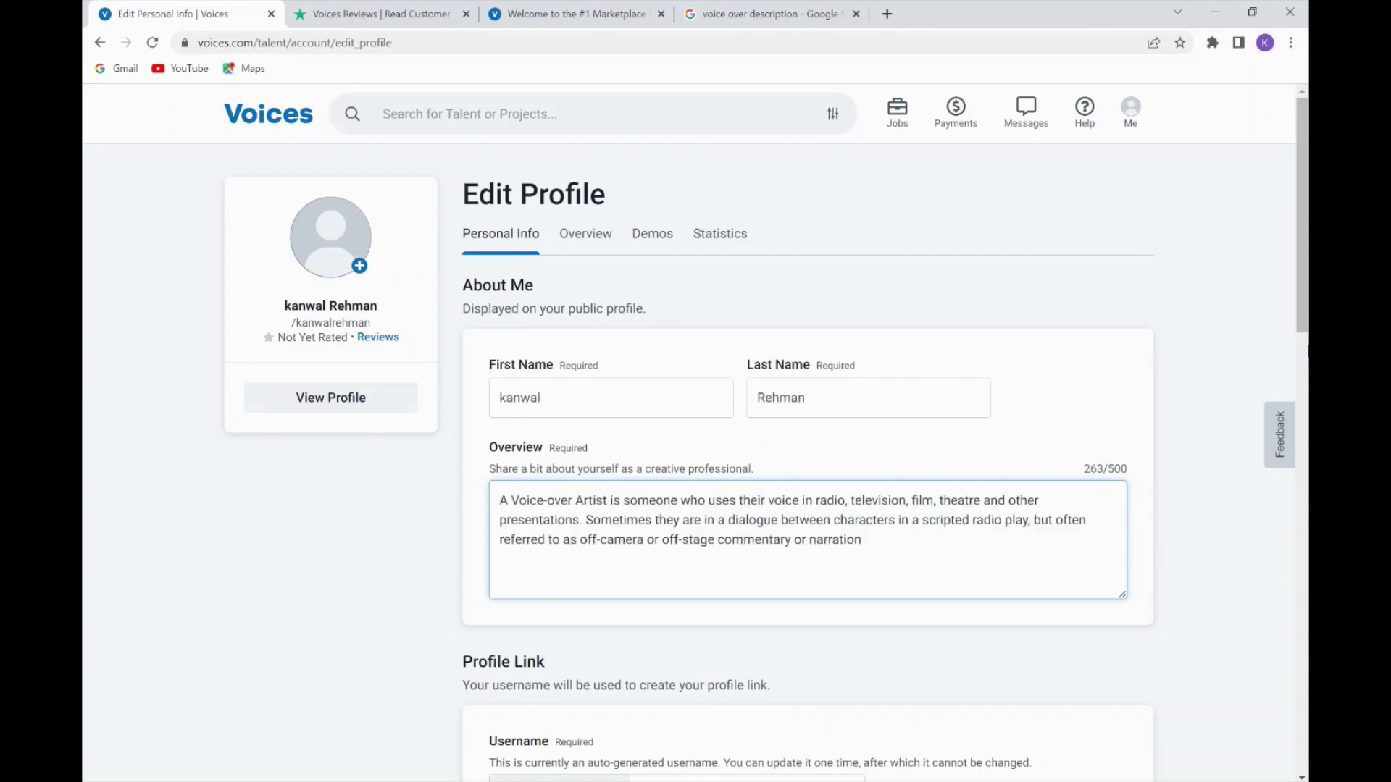
{"action": "scroll", "coordinate": [570, 550], "scroll_direction": "down", "scroll_amount": 5}
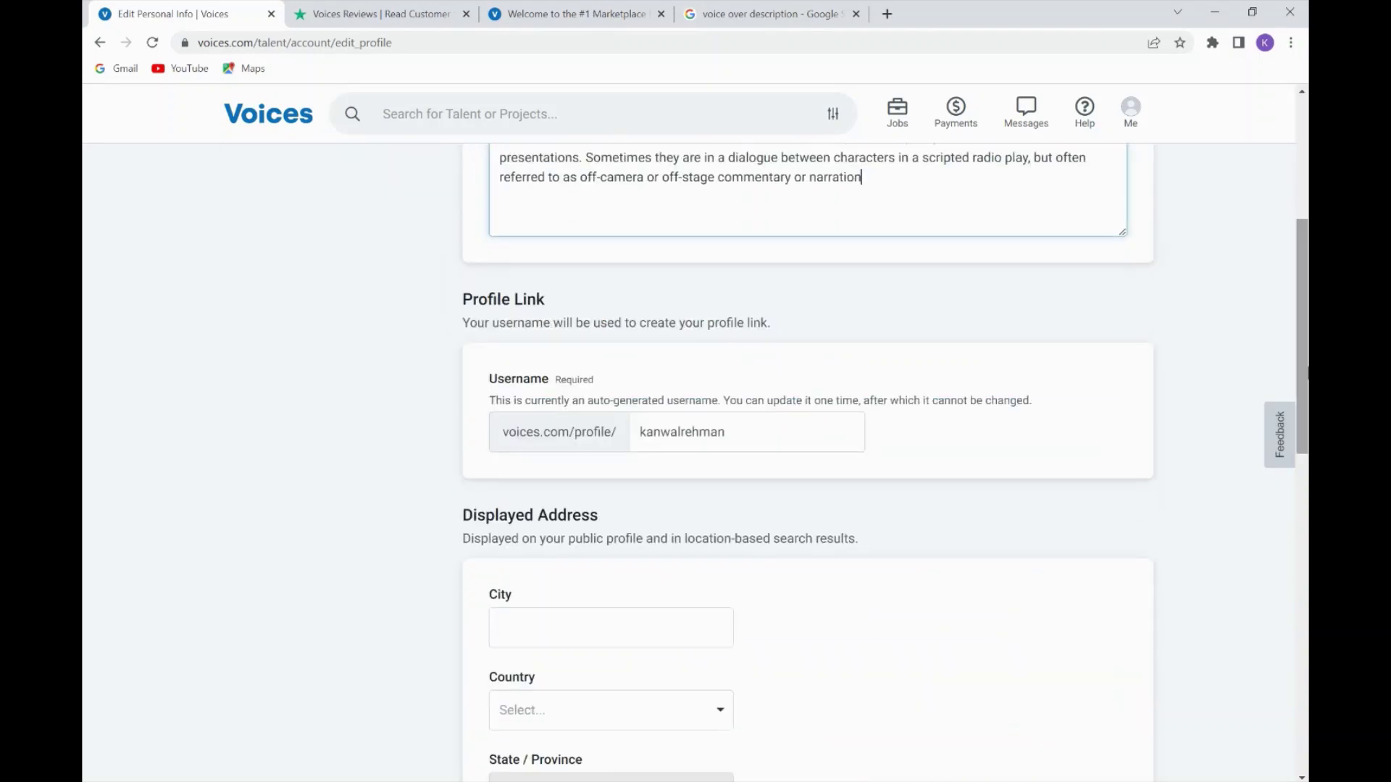
{"action": "left_click", "coordinate": [753, 440]}
{"action": "type", "text": "45"}
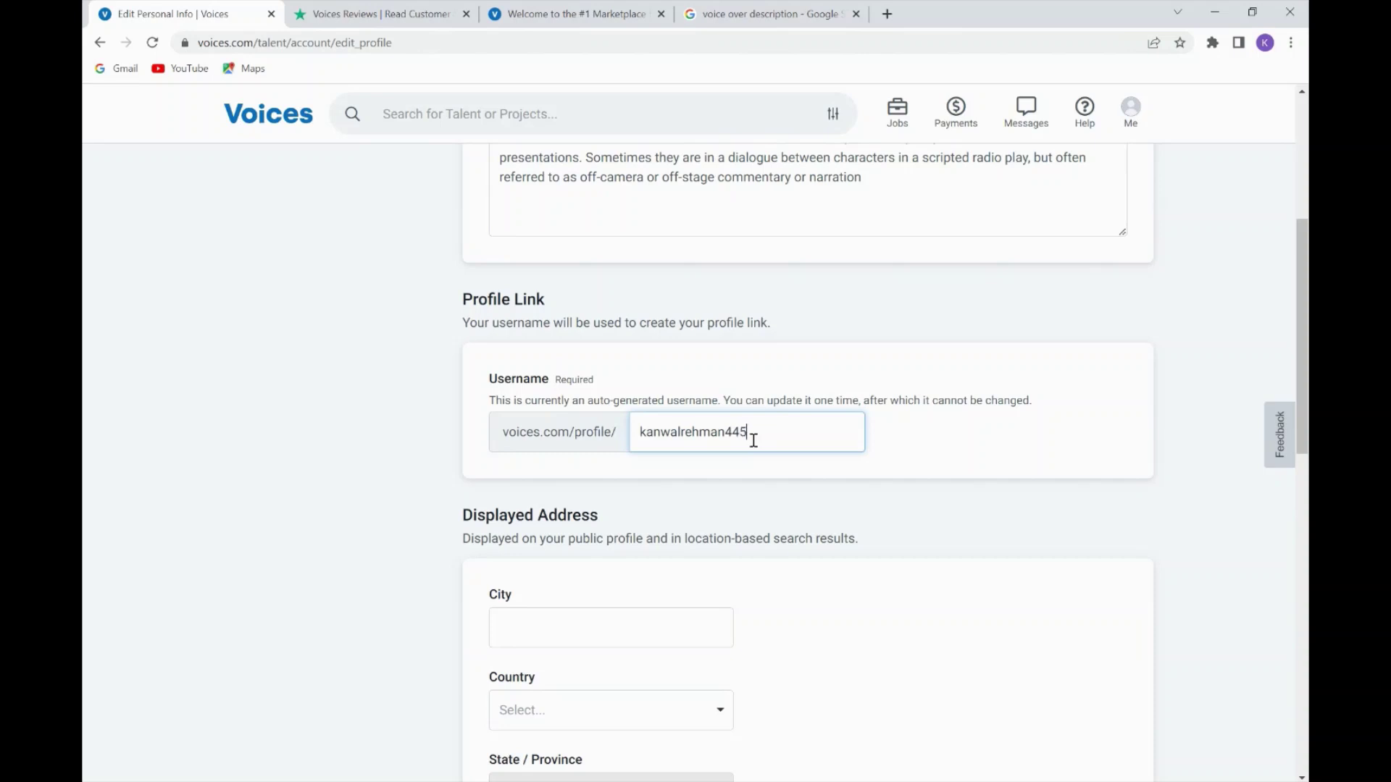
Set the address to Lahore, Pakistan, Punjab and save the profile edits.
{"action": "left_click_drag", "start_coordinate": [1302, 261], "coordinate": [1046, 319]}
{"action": "left_click", "coordinate": [643, 404]}
{"action": "left_click", "coordinate": [599, 456]}
{"action": "left_click", "coordinate": [650, 493]}
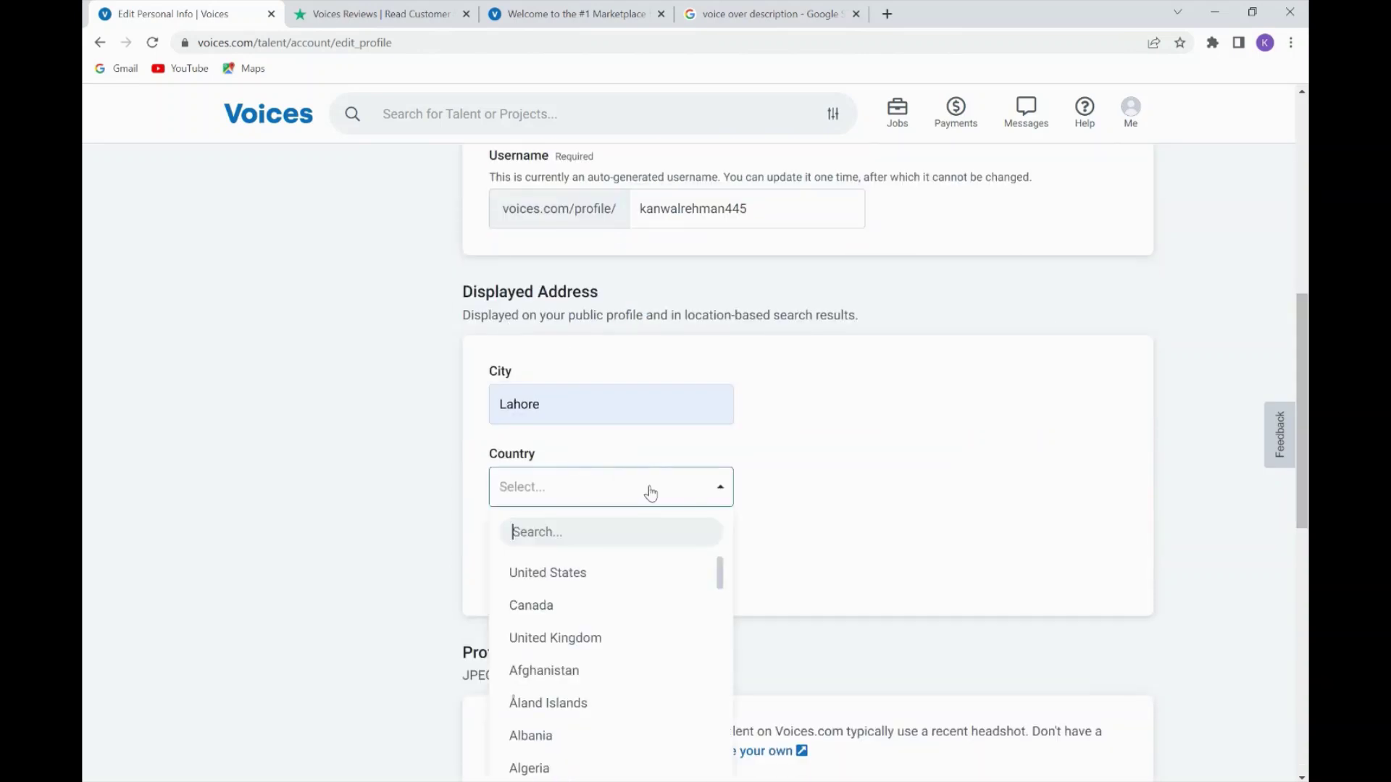
{"action": "left_click_drag", "start_coordinate": [721, 580], "coordinate": [724, 729]}
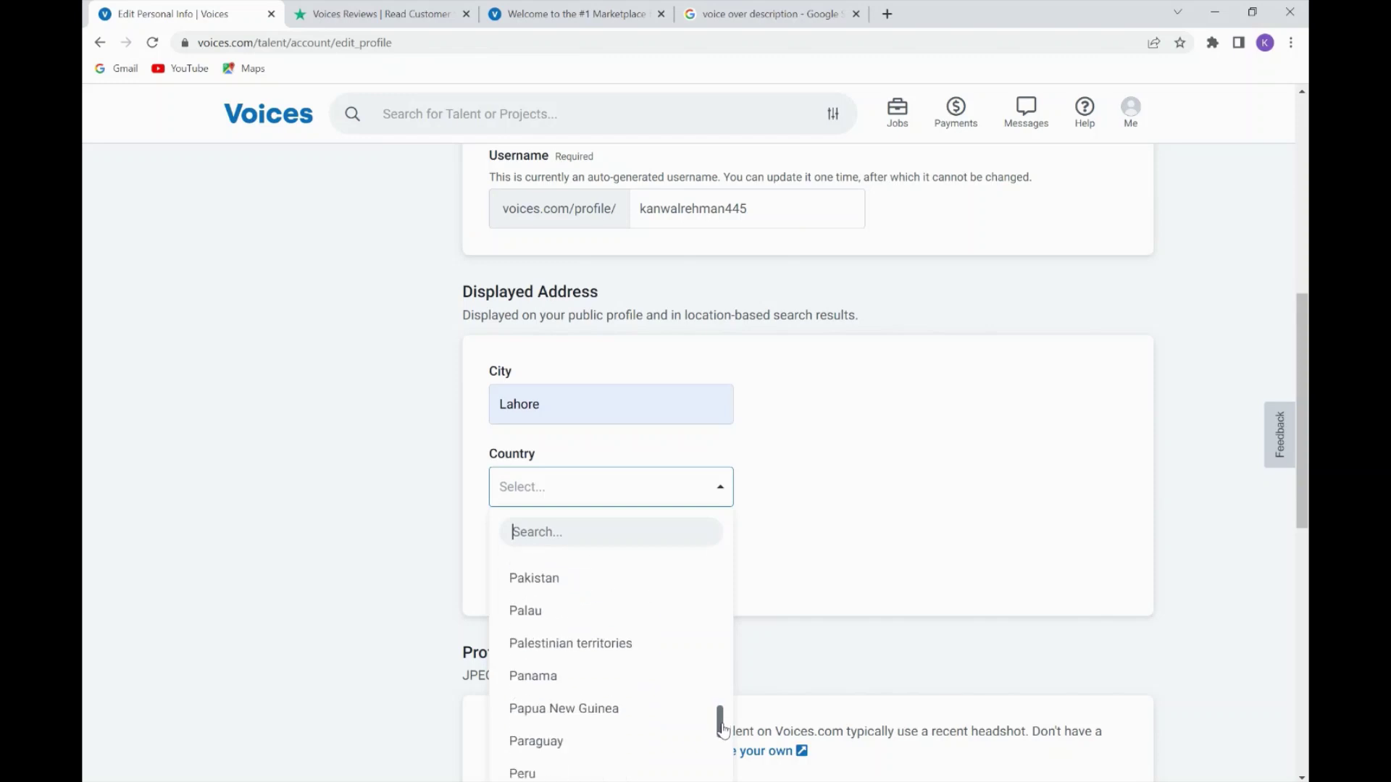
{"action": "left_click", "coordinate": [609, 577]}
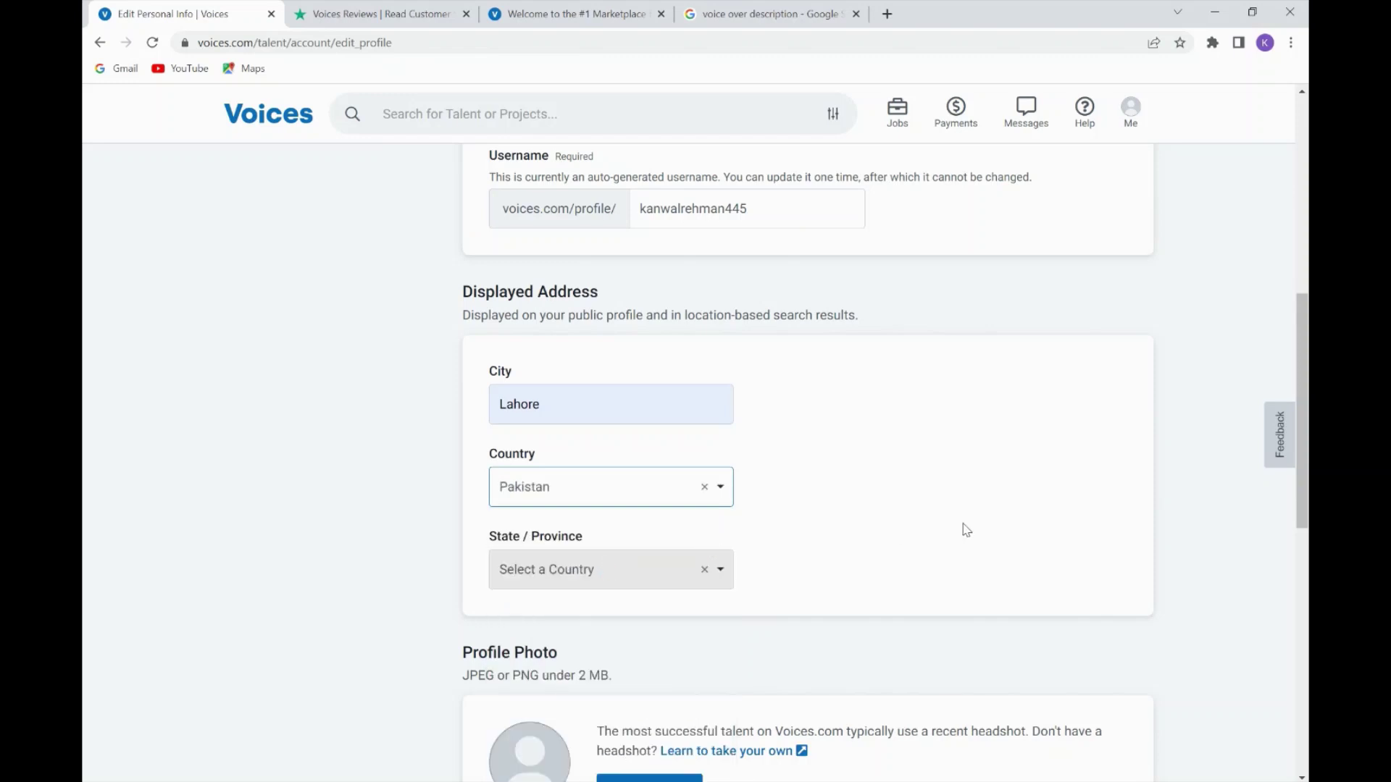
{"action": "scroll", "coordinate": [608, 507], "scroll_direction": "down", "scroll_amount": 3}
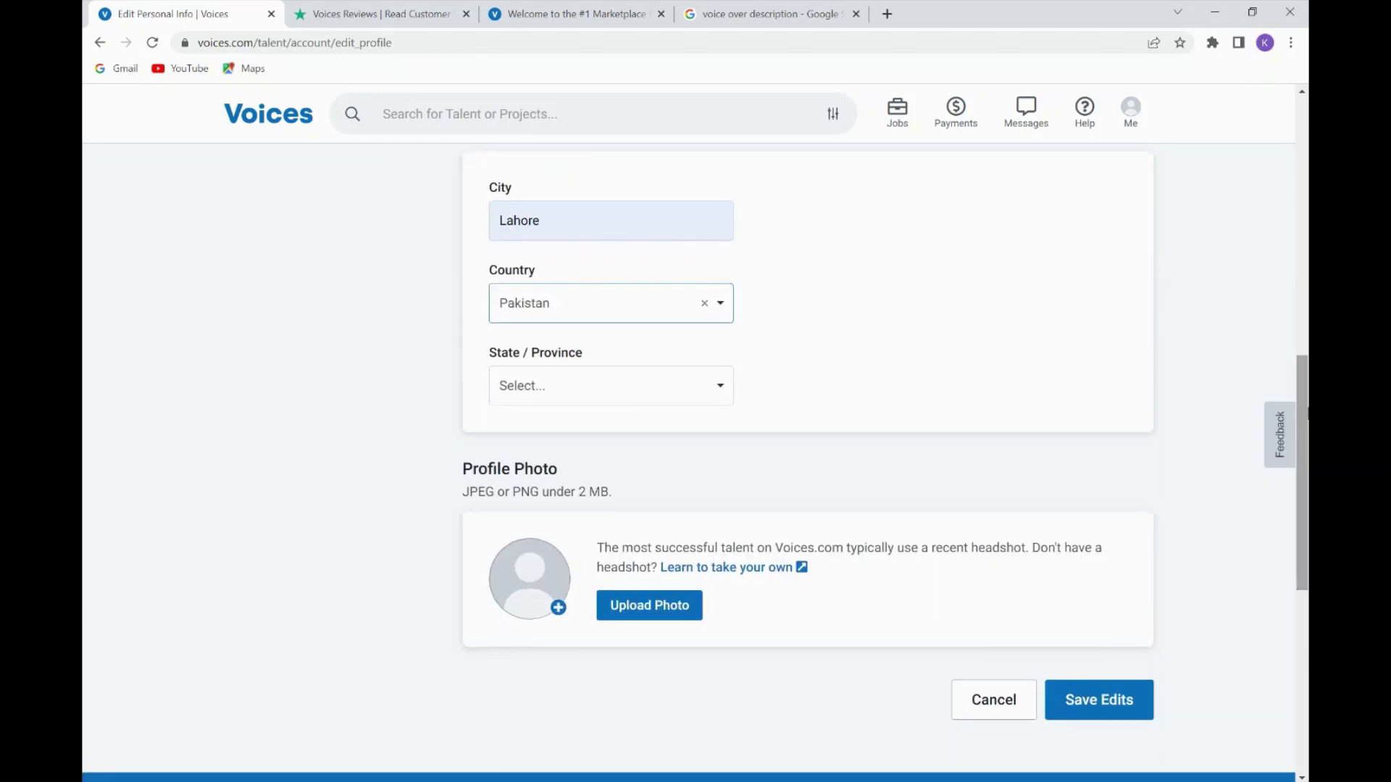
{"action": "left_click", "coordinate": [692, 390]}
{"action": "left_click", "coordinate": [617, 635]}
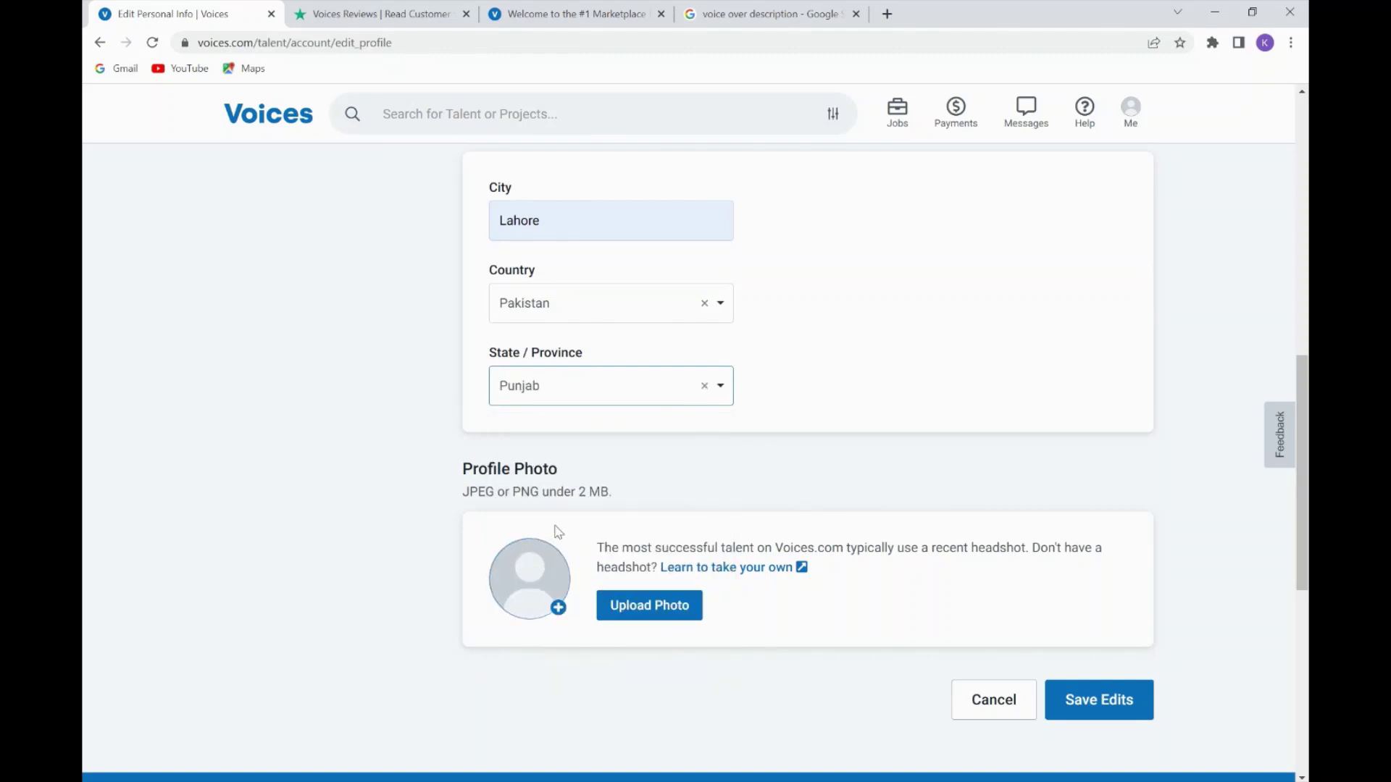
{"action": "left_click", "coordinate": [1136, 710]}
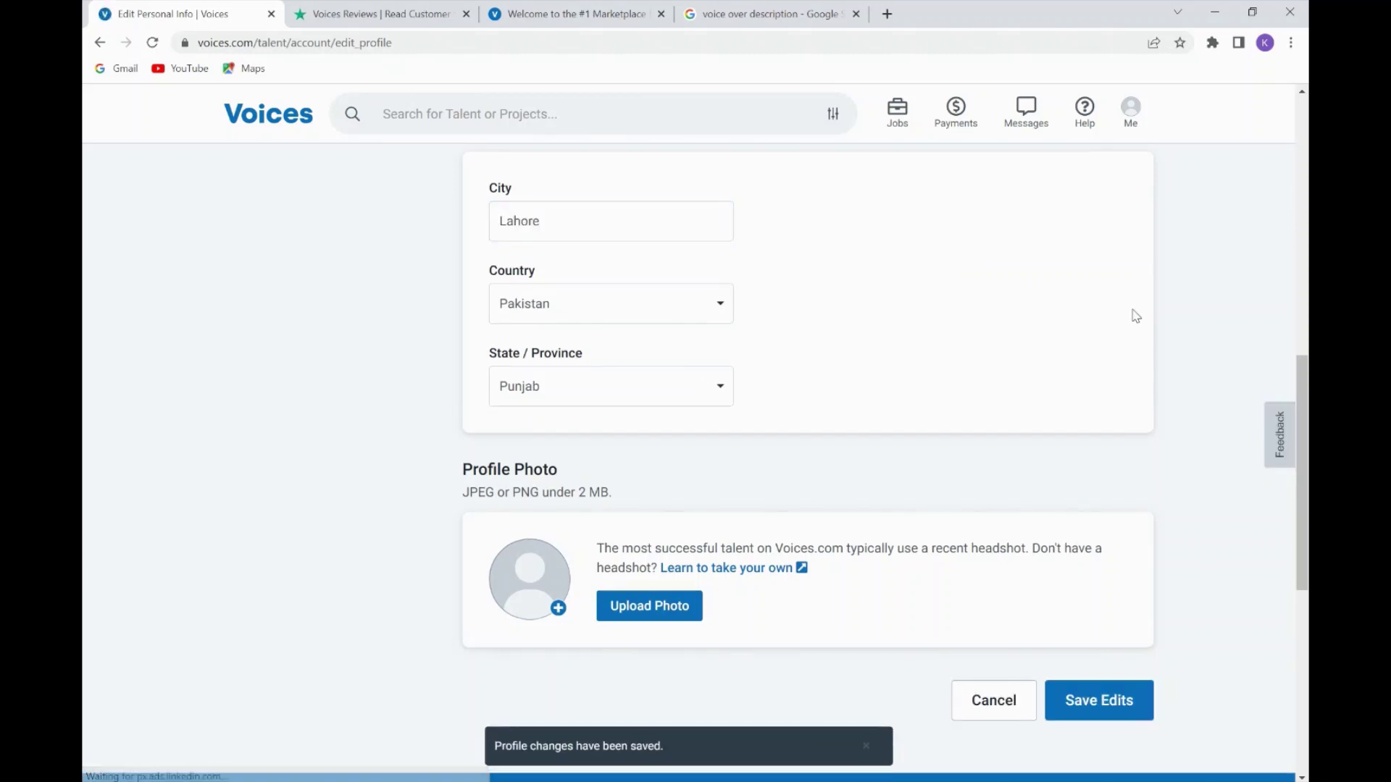
{"action": "scroll", "coordinate": [418, 426], "scroll_direction": "up", "scroll_amount": 10}
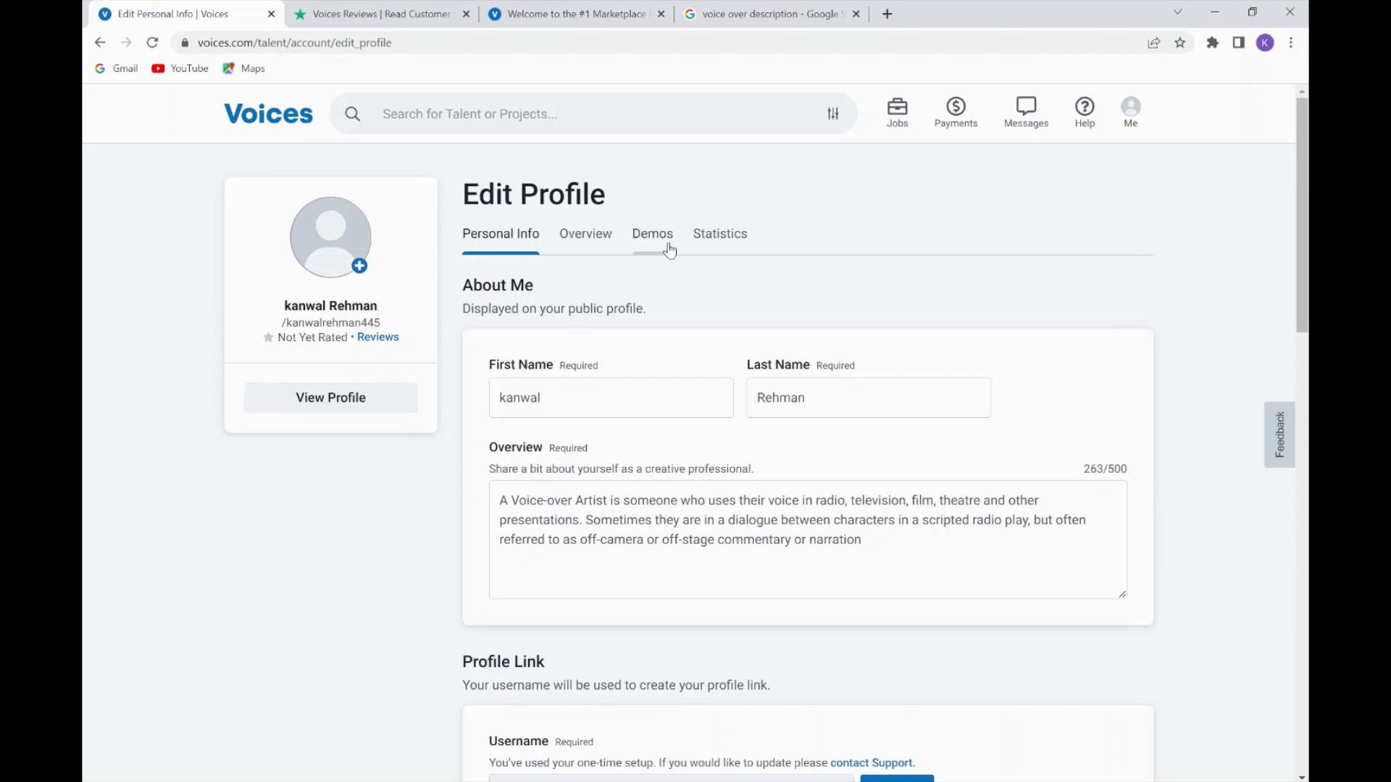
View the empty Demos section of the profile, then go to the messages inbox.
{"action": "left_click", "coordinate": [668, 248]}
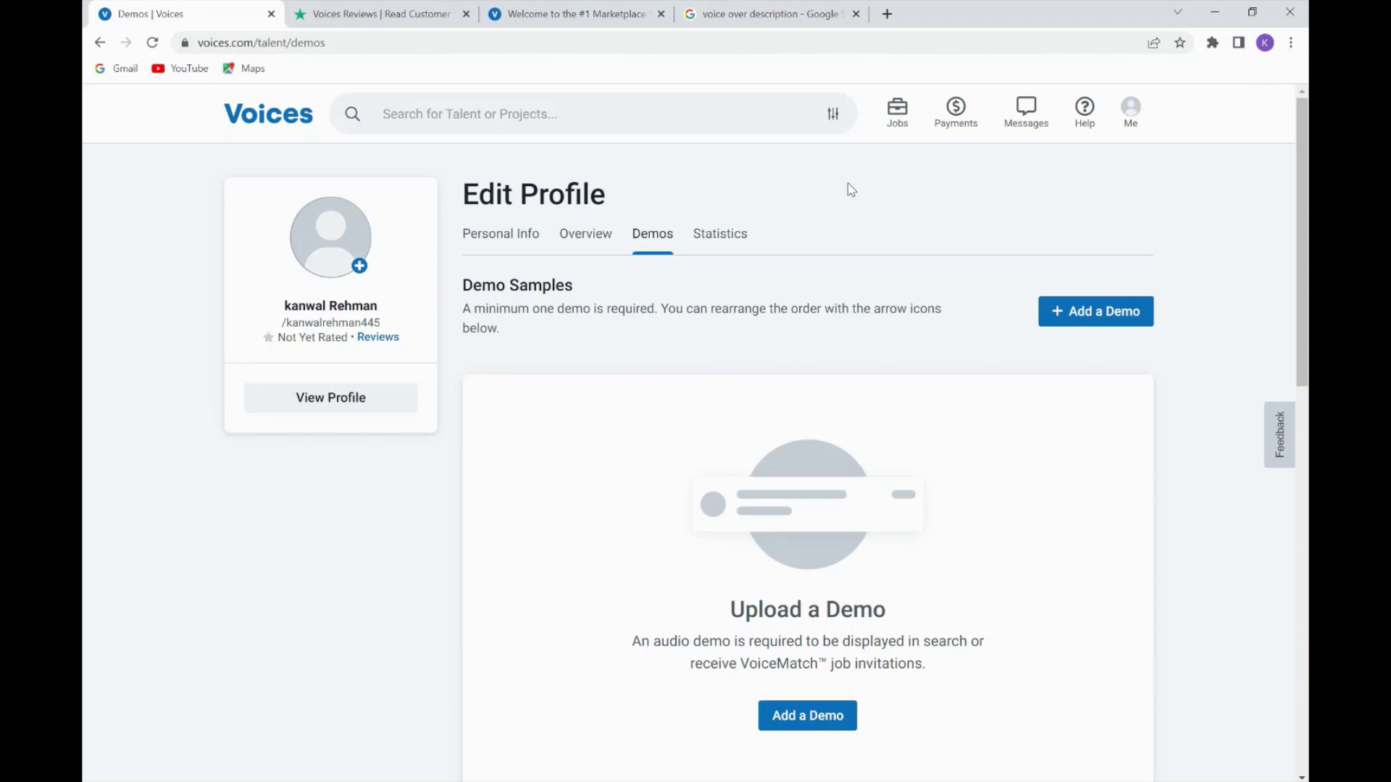
{"action": "left_click", "coordinate": [1023, 107]}
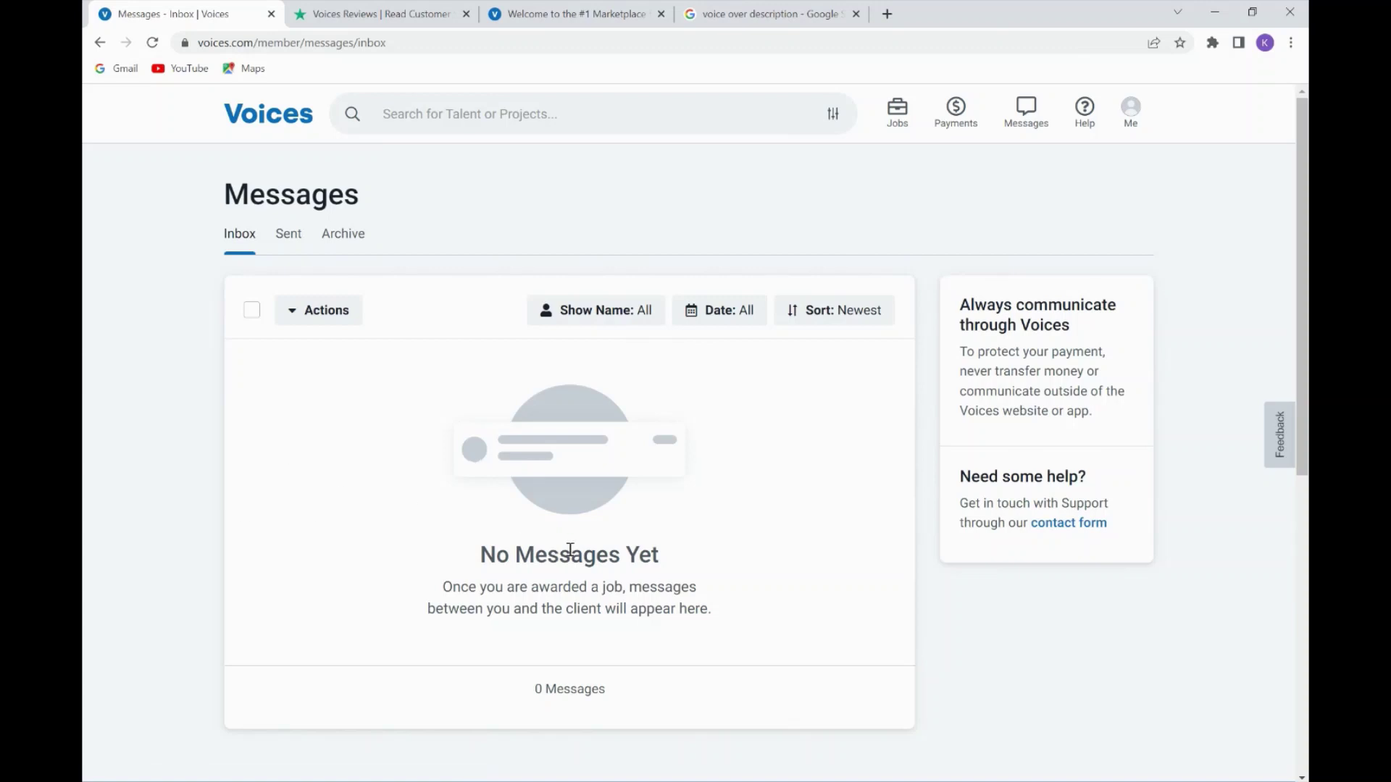
Select and deselect the 'No Messages Yet' heading, then preview the Payments and Help menus.
{"action": "left_click_drag", "start_coordinate": [484, 545], "coordinate": [694, 557]}
{"action": "left_click", "coordinate": [696, 563]}
{"action": "mouse_move", "coordinate": [967, 107]}
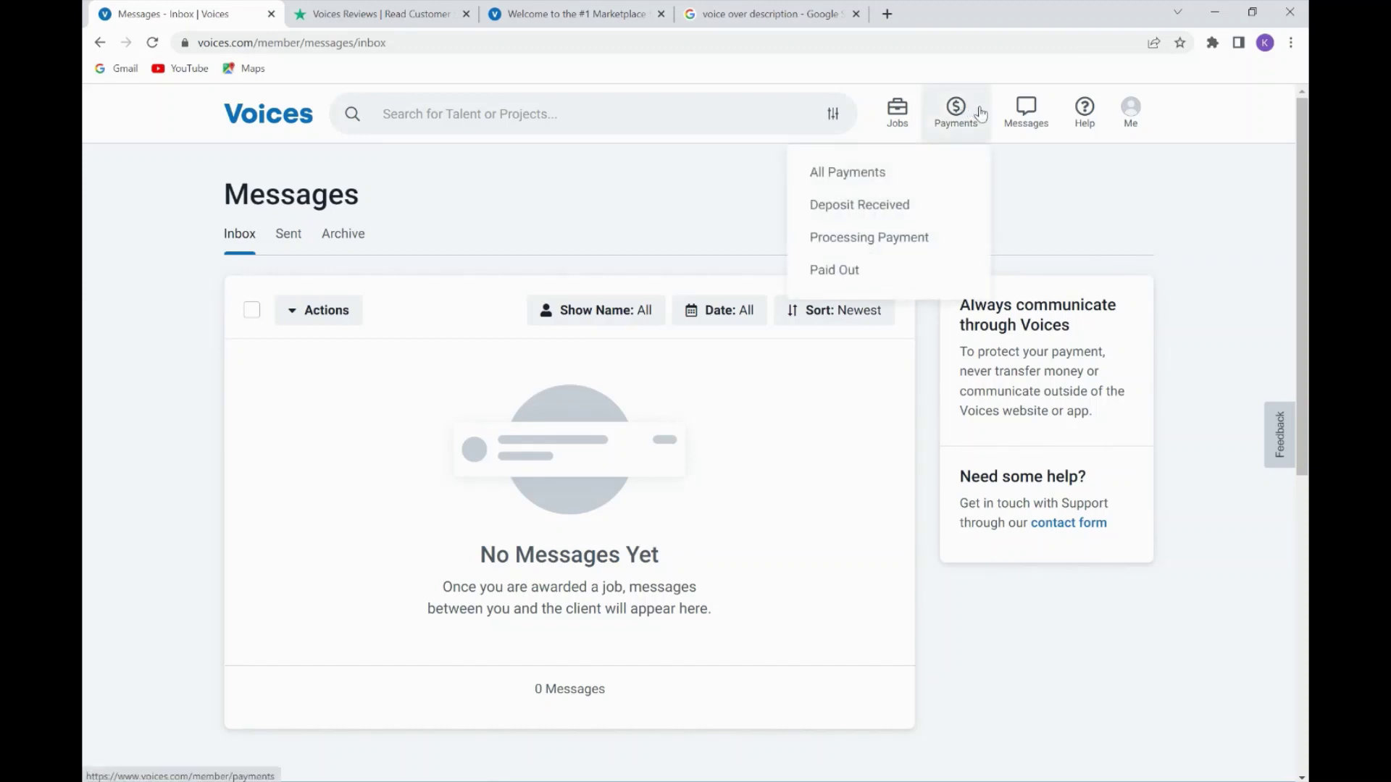
{"action": "mouse_move", "coordinate": [1129, 122]}
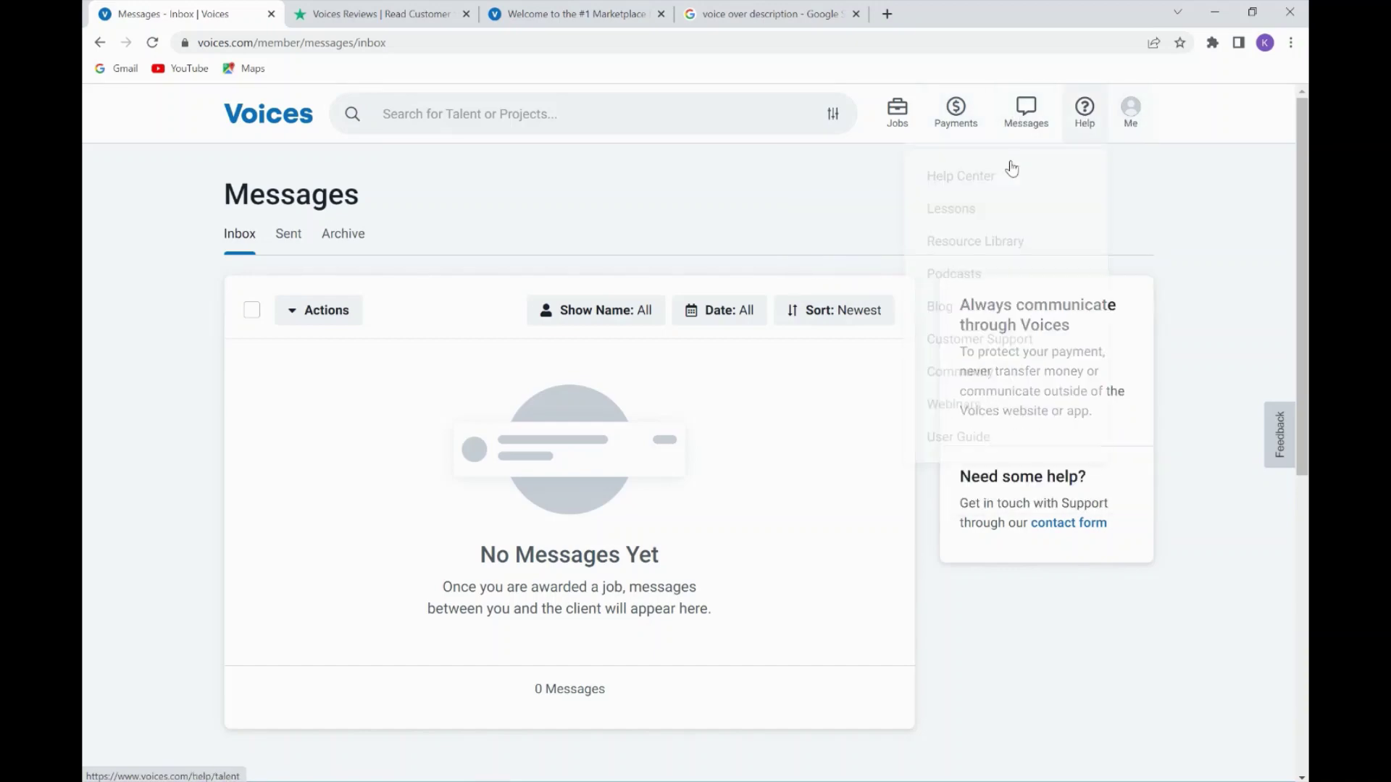